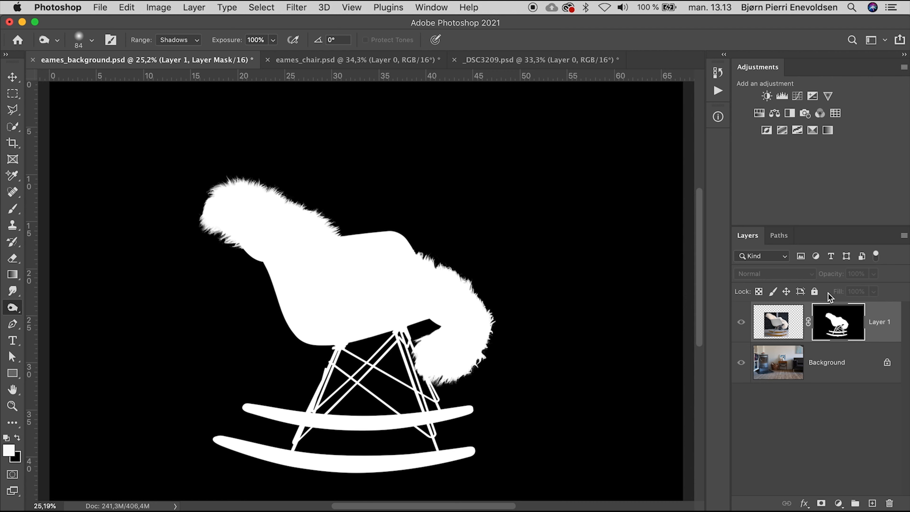
Open the chair layer's mask in Select and Mask and set the view mode to On Layers.
key(super+plus)
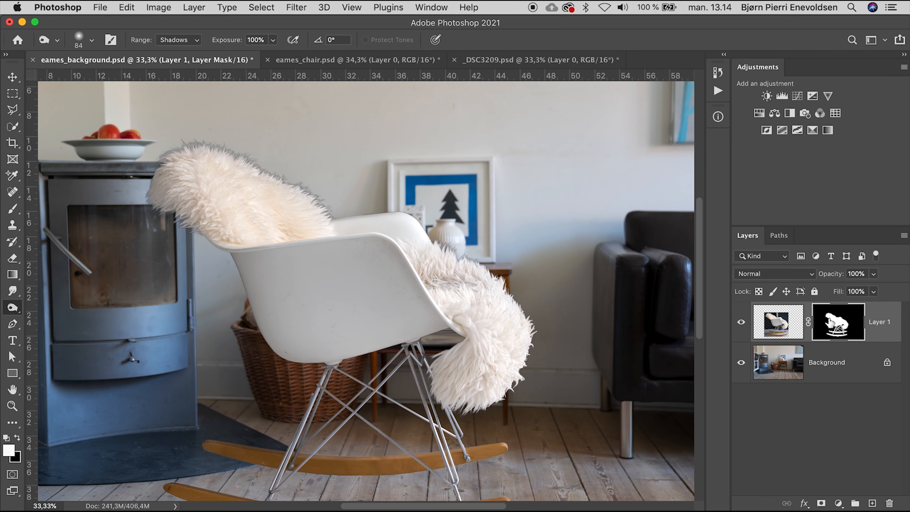
double_click(834, 321)
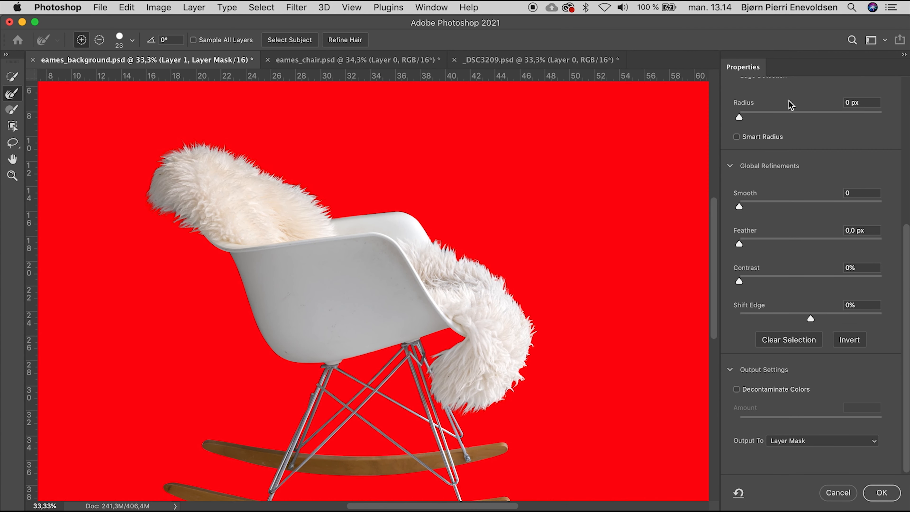
scroll(790, 125, up, 5)
click(782, 126)
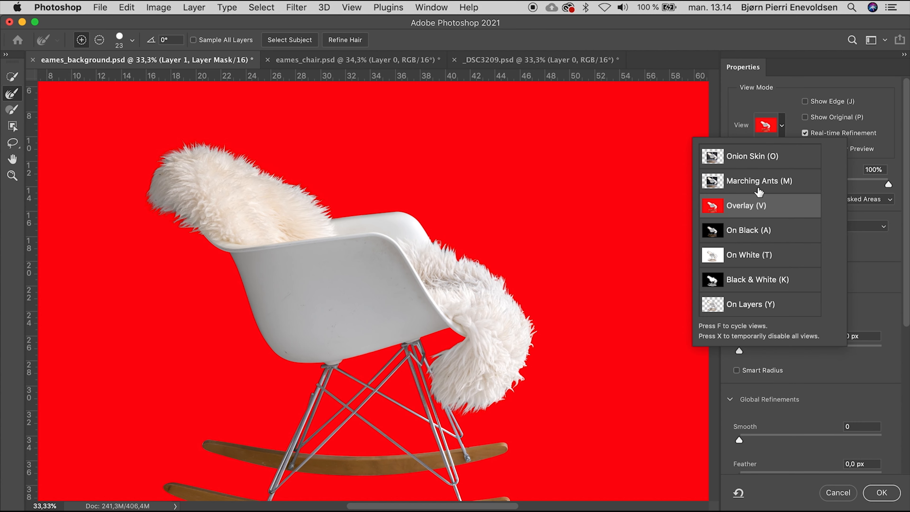
click(743, 303)
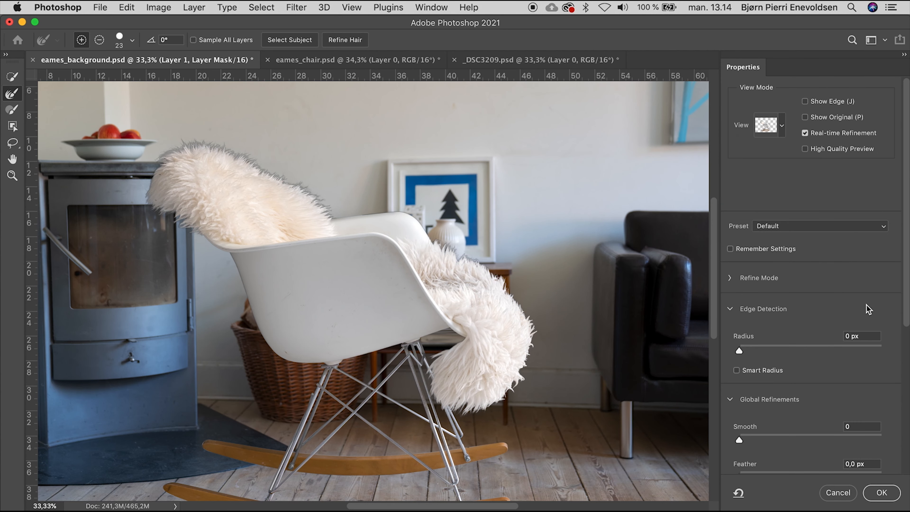
Refine the chair's mask with a 2 px edge detection radius and Decontaminate Colors, and apply it.
key(super+plus)
drag(739, 351, 754, 351)
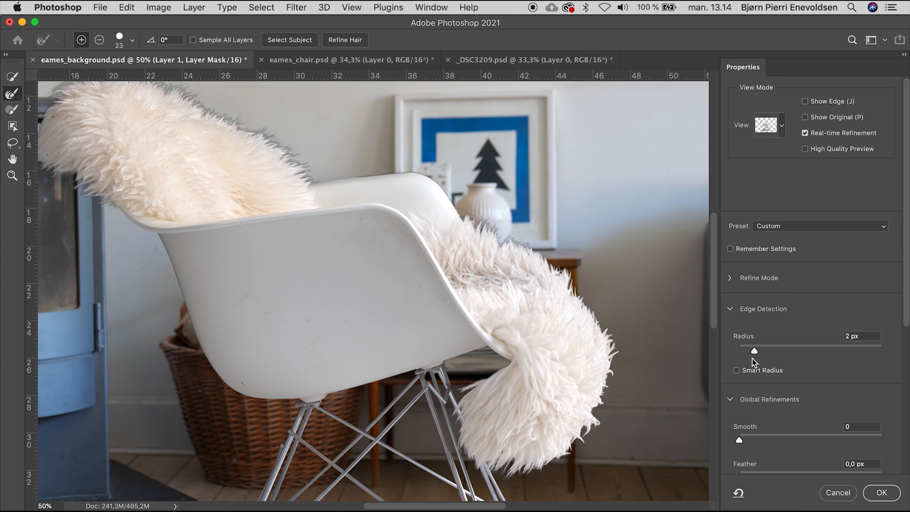
scroll(748, 373, down, 5)
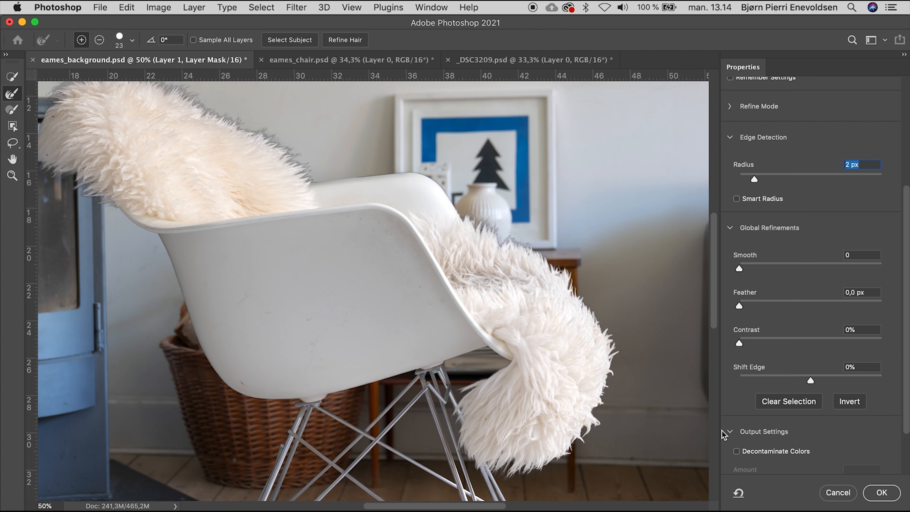
click(736, 451)
scroll(259, 255, left, 10)
scroll(258, 254, up, 3)
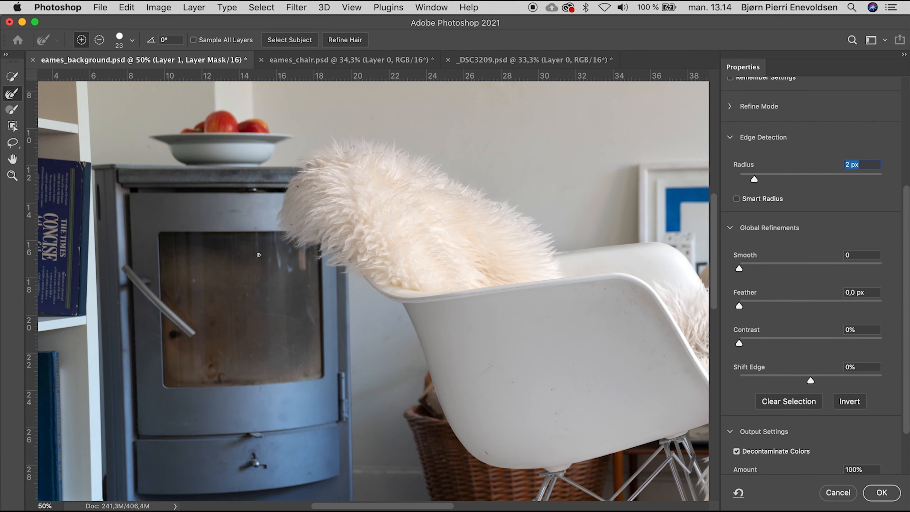
scroll(259, 255, right, 8)
scroll(259, 254, down, 6)
scroll(259, 254, up, 3)
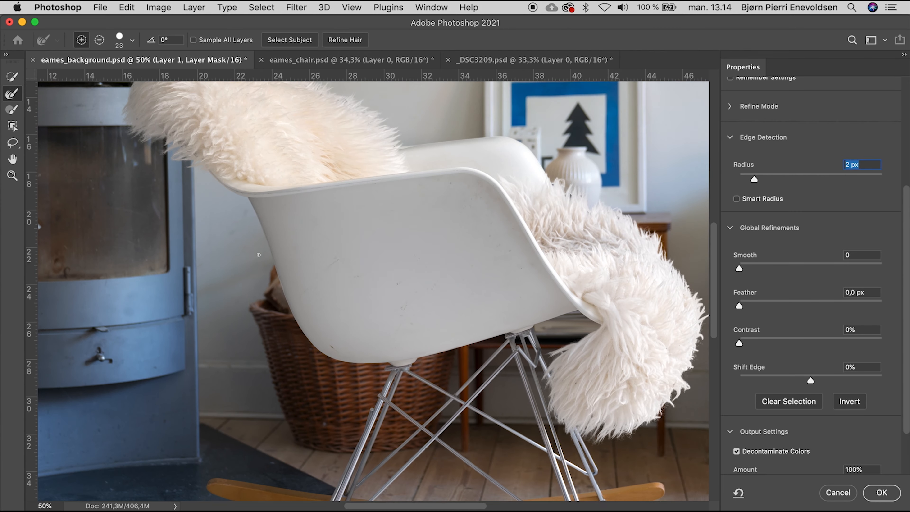
scroll(259, 254, up, 3)
scroll(259, 254, left, 5)
scroll(258, 254, right, 2)
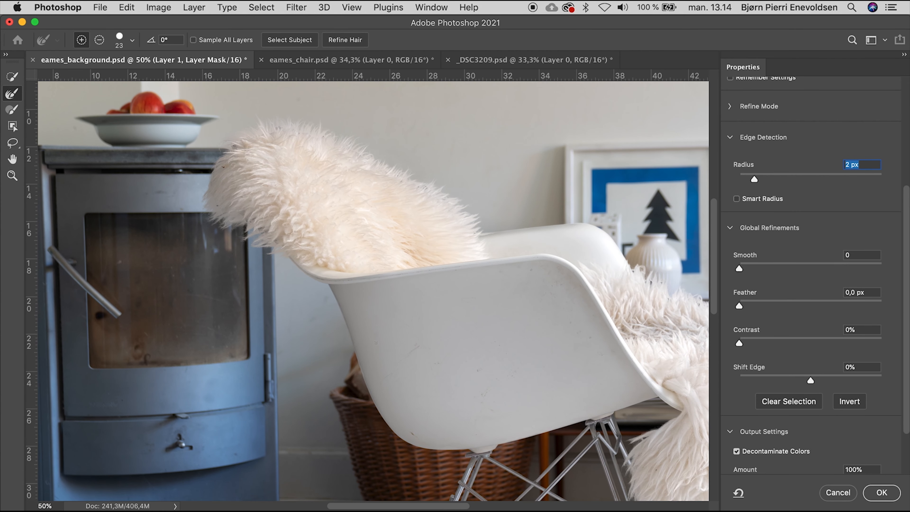
click(879, 492)
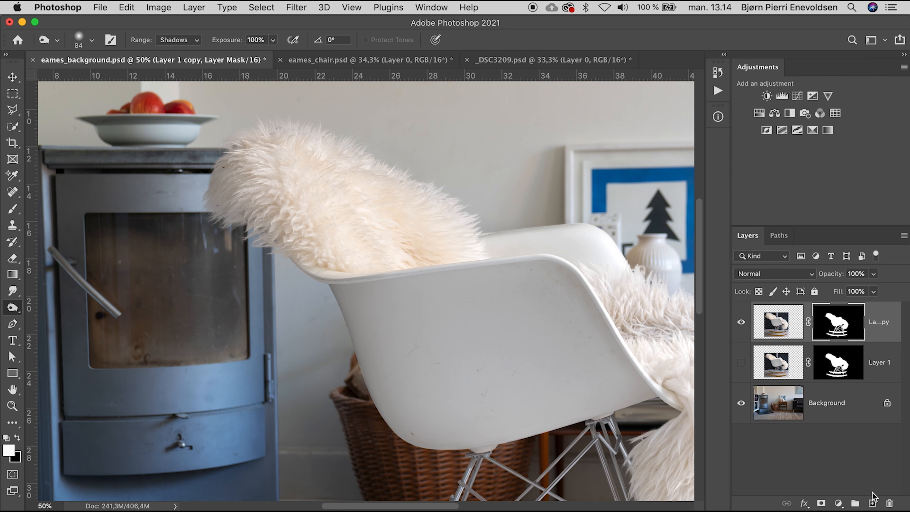
Scale the refined chair layer down proportionally with Free Transform, keeping it on the floor in front of the stove.
key(super+0)
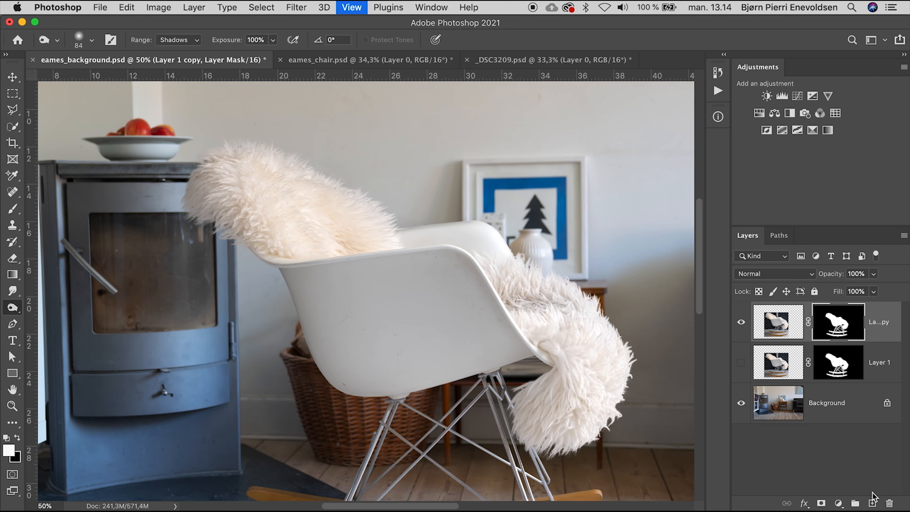
key(super+t)
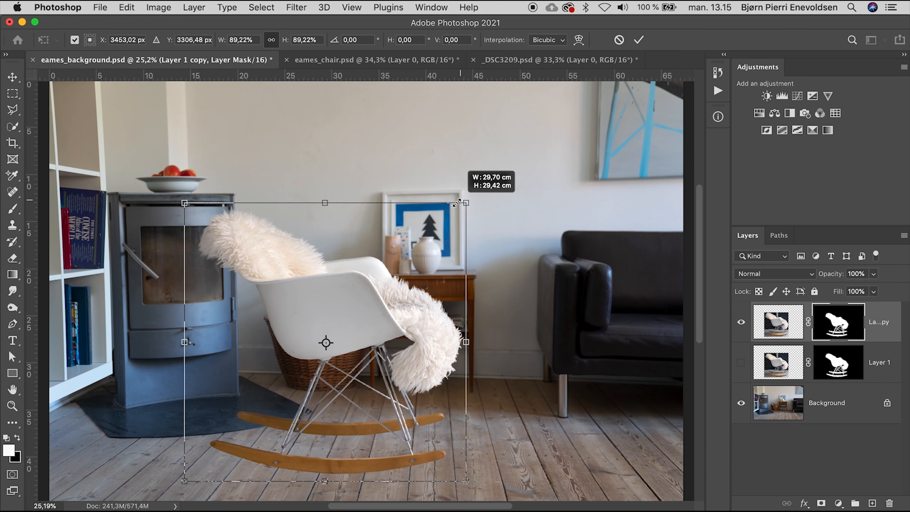
drag(453, 203, 420, 227)
key(Return)
key(o)
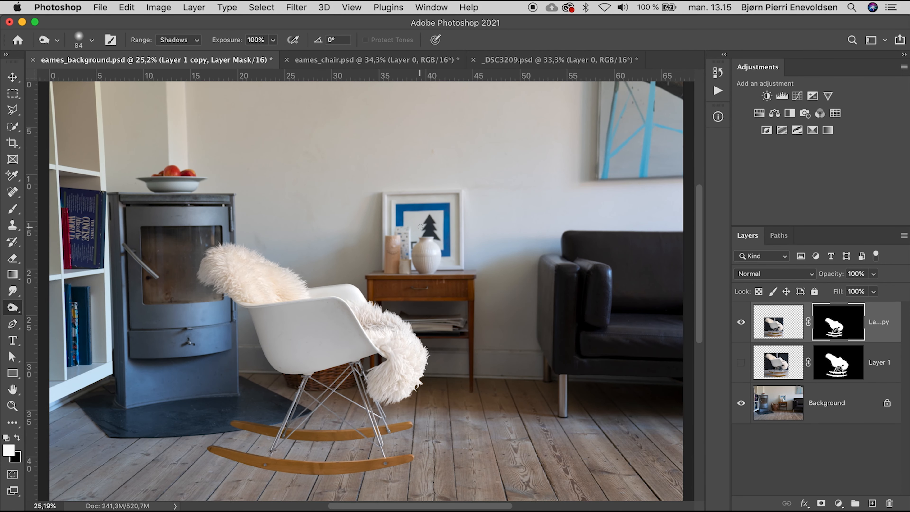
Enable the layer mask in _DSC3209.psd and move the cut-out man into eames_background.psd, over the rocking chair.
click(525, 60)
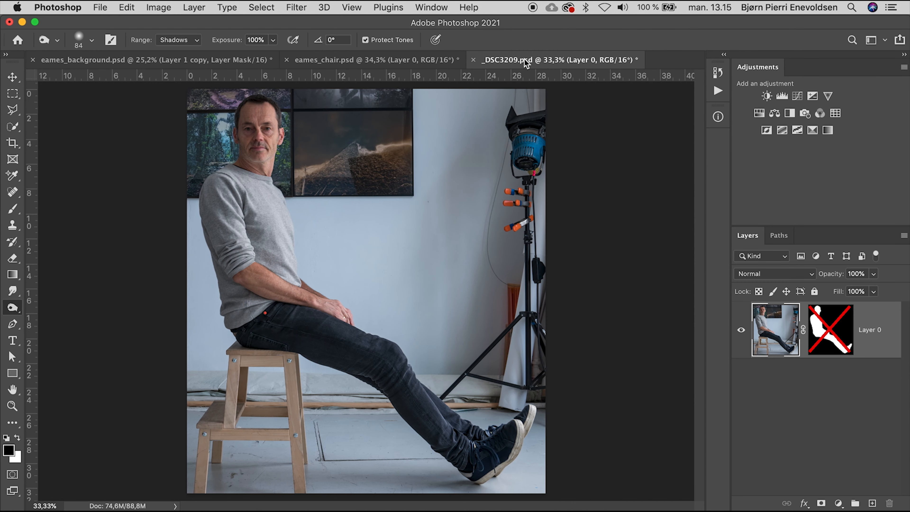
shift+click(829, 333)
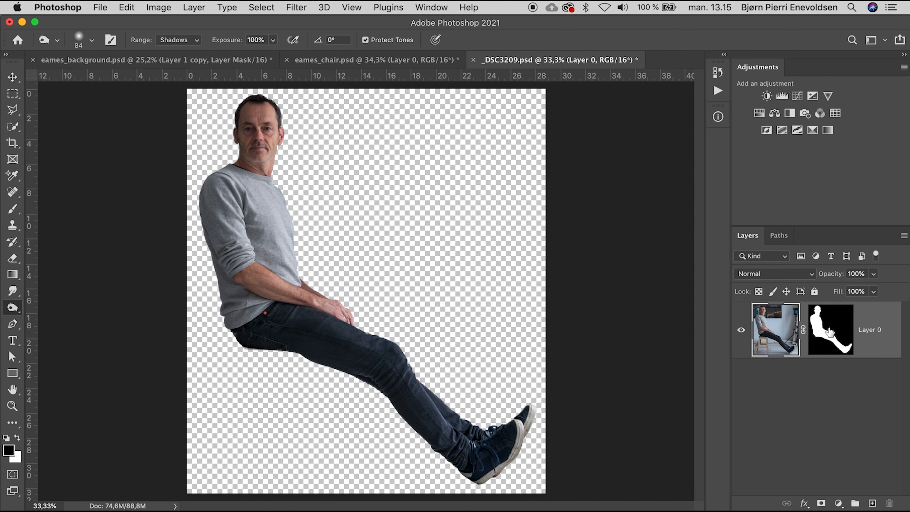
key(v)
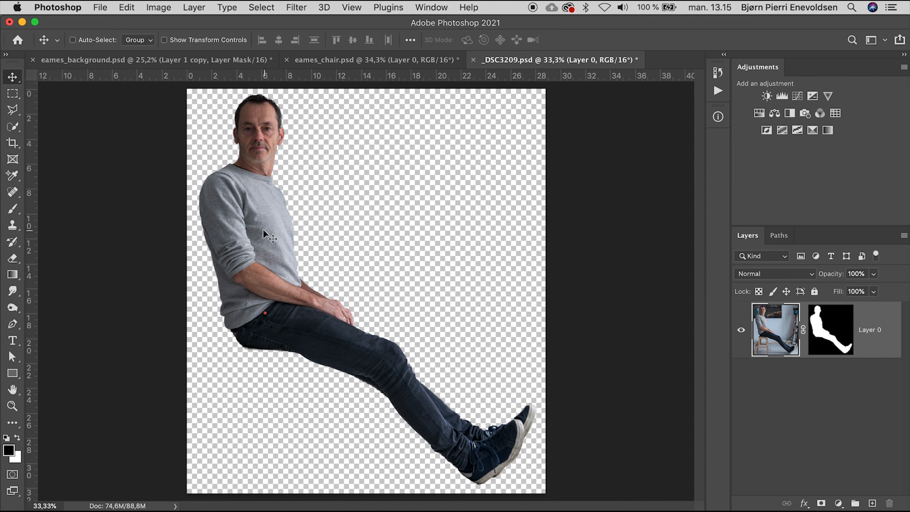
drag(263, 228, 178, 73)
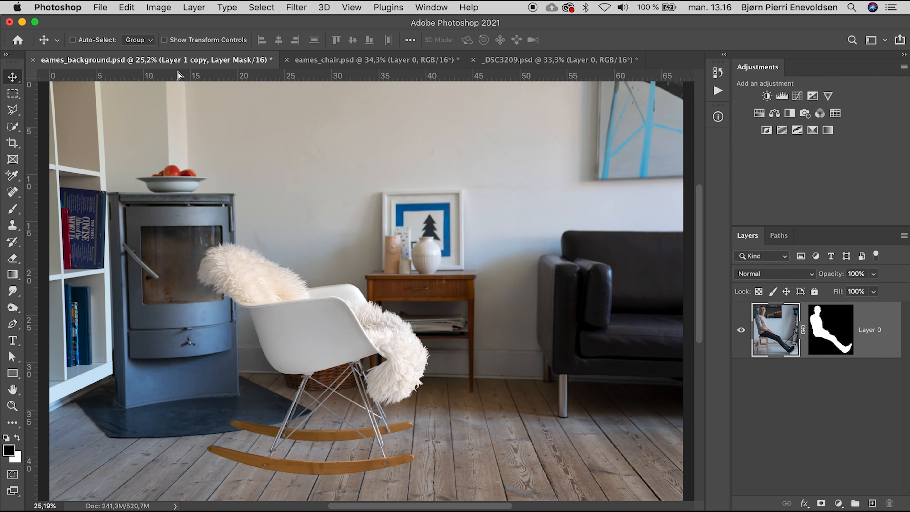
drag(333, 309, 332, 309)
drag(243, 273, 312, 268)
Enlarge the man proportionally to about 143% with Free Transform so his size suits the room.
key(super+t)
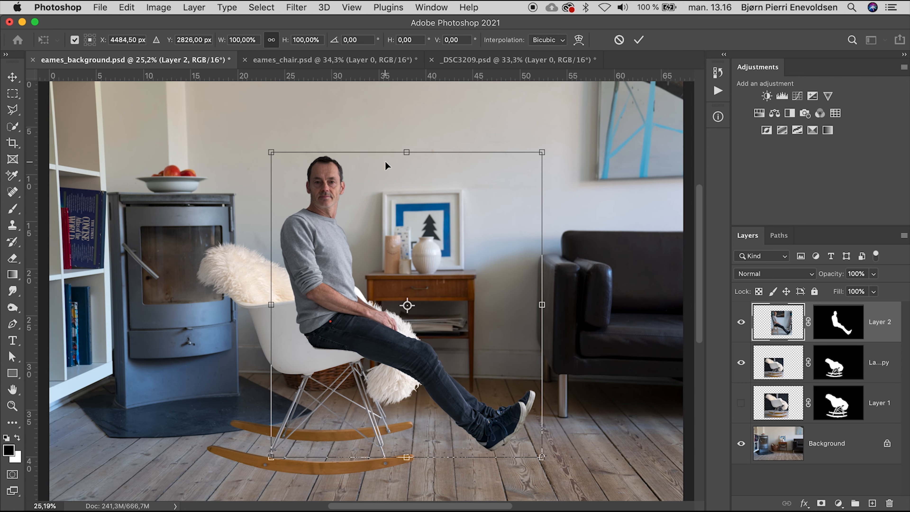
drag(541, 152, 622, 104)
drag(271, 457, 223, 504)
key(super+minus)
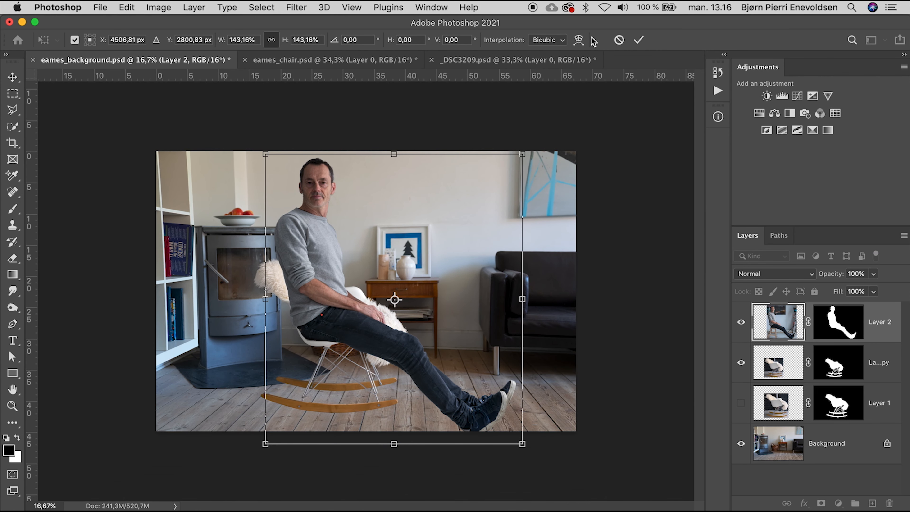
click(639, 40)
Start Puppet Warp on the man's layer, check the mesh and leave it hidden.
click(124, 6)
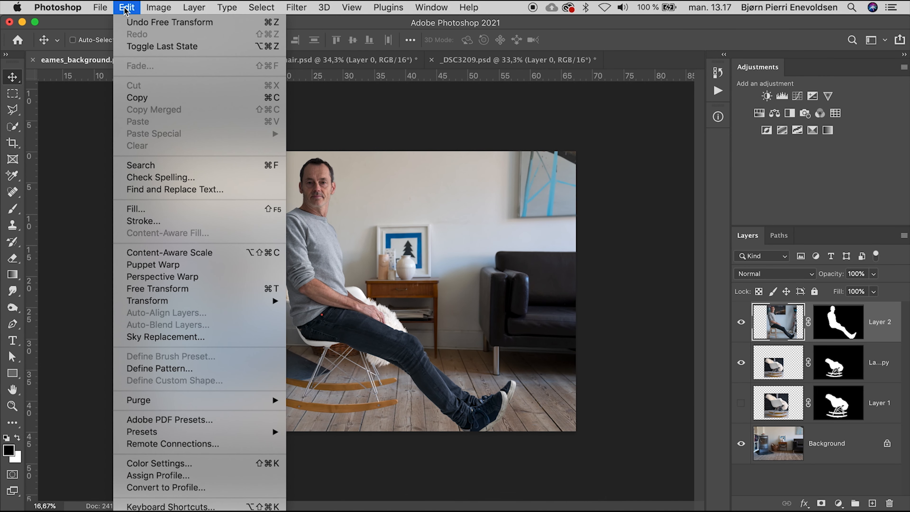
click(154, 265)
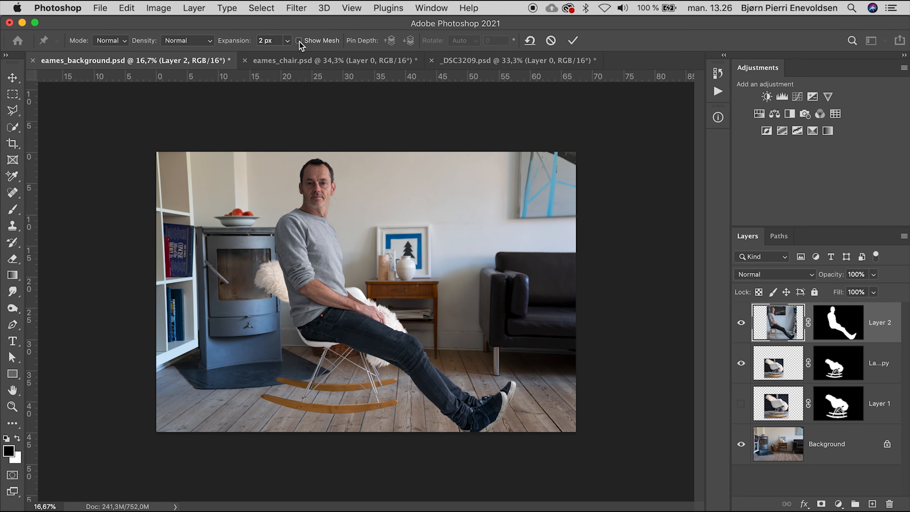
click(298, 41)
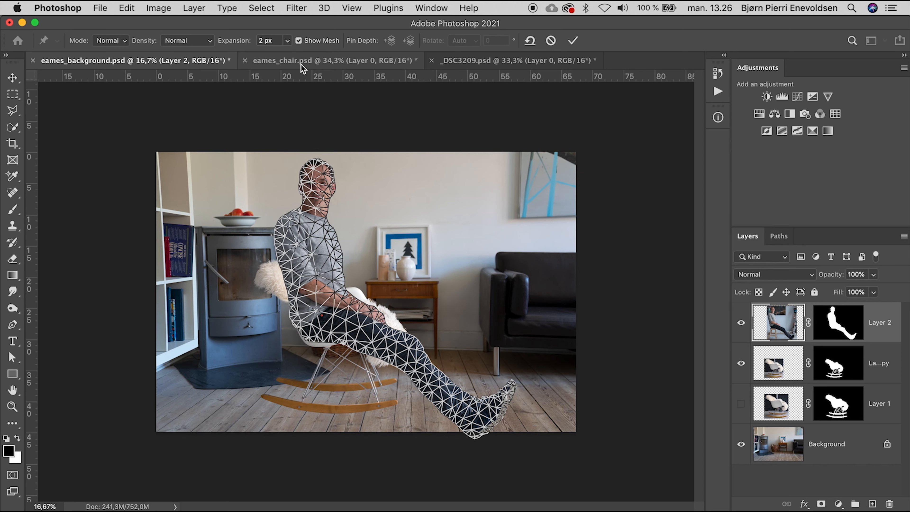
click(299, 41)
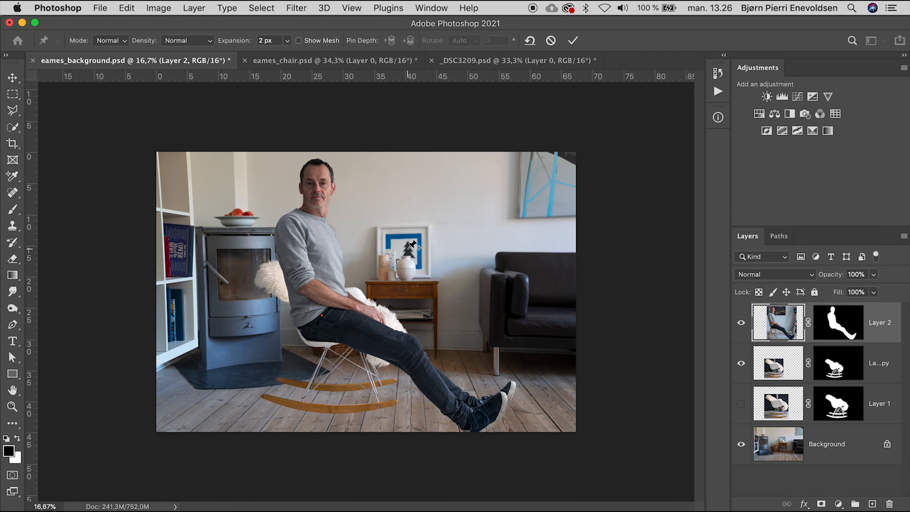
Pin the man's knee and hip, lower the hip towards the seat and rotate the leg about the knee pin.
drag(409, 350, 419, 332)
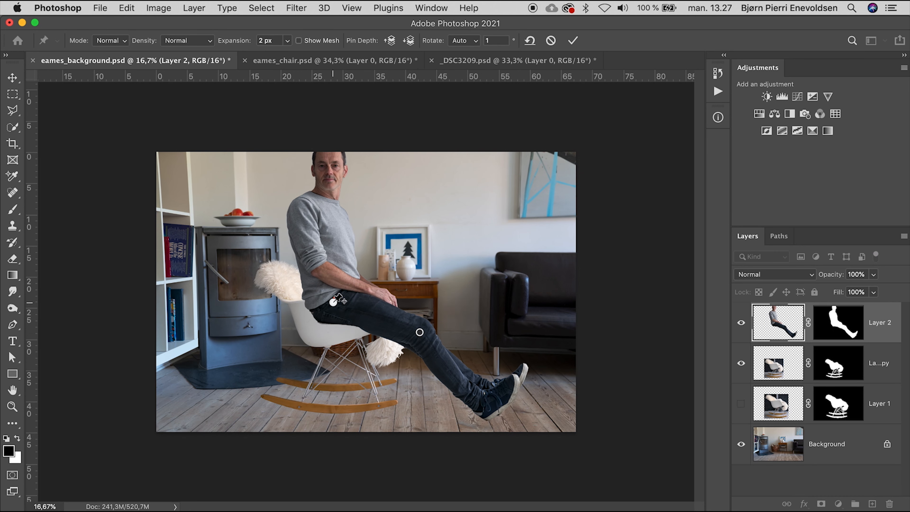
drag(333, 302, 329, 317)
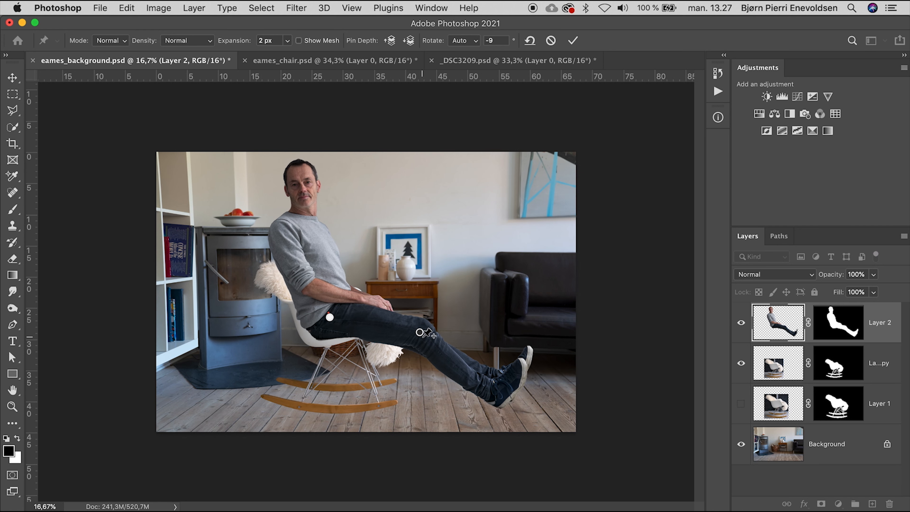
key(alt)
drag(435, 337, 433, 359)
Add a pin at the base of the man's neck, and adjust the hip and knee pins to raise the bent knee.
click(299, 219)
key(alt)
drag(316, 234, 315, 237)
mouse_move(420, 334)
mouse_down()
mouse_move(421, 322)
mouse_move(430, 343)
mouse_up()
key(alt)
drag(329, 317, 330, 314)
drag(419, 322, 417, 315)
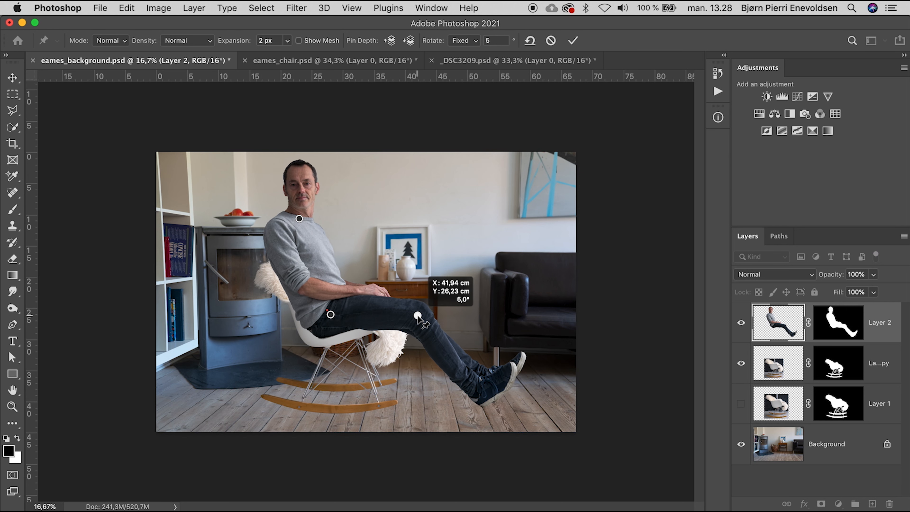
Shift the neck and hip pins slightly forward and add pins at the man's waist and ankle.
drag(299, 219, 306, 218)
click(318, 270)
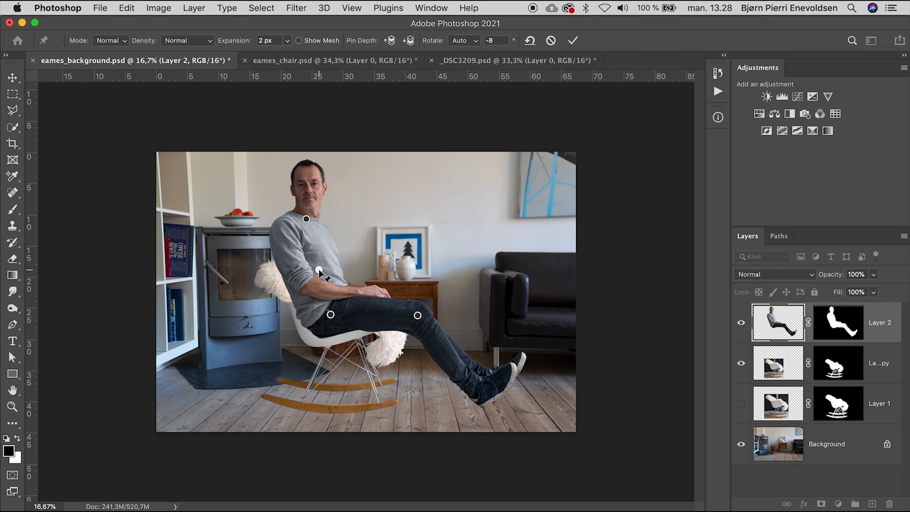
drag(330, 314, 333, 315)
click(480, 391)
drag(491, 401, 495, 411)
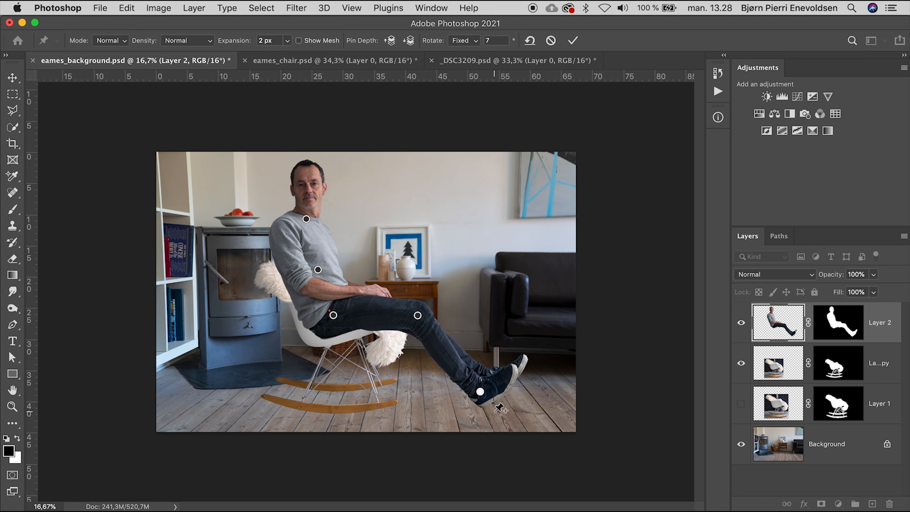
Add three pins along the underside of the man's thigh where it meets the seat.
click(353, 326)
click(404, 324)
click(377, 326)
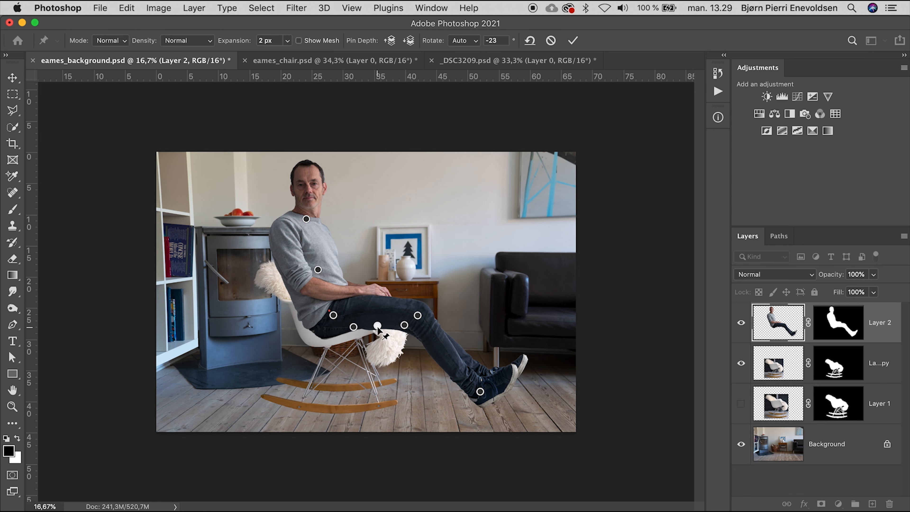
Rotate the man's head slightly about the neck pin and apply the Puppet Warp.
click(306, 218)
drag(323, 240, 324, 243)
click(480, 392)
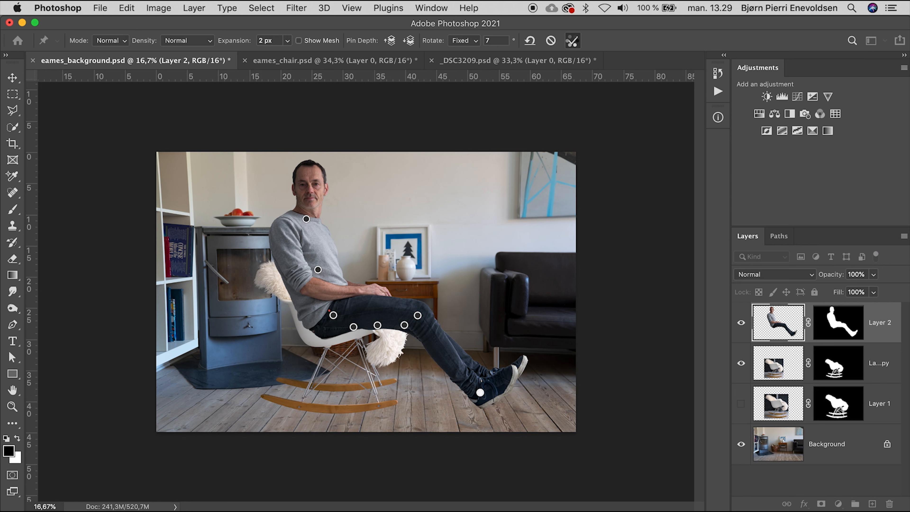
click(572, 40)
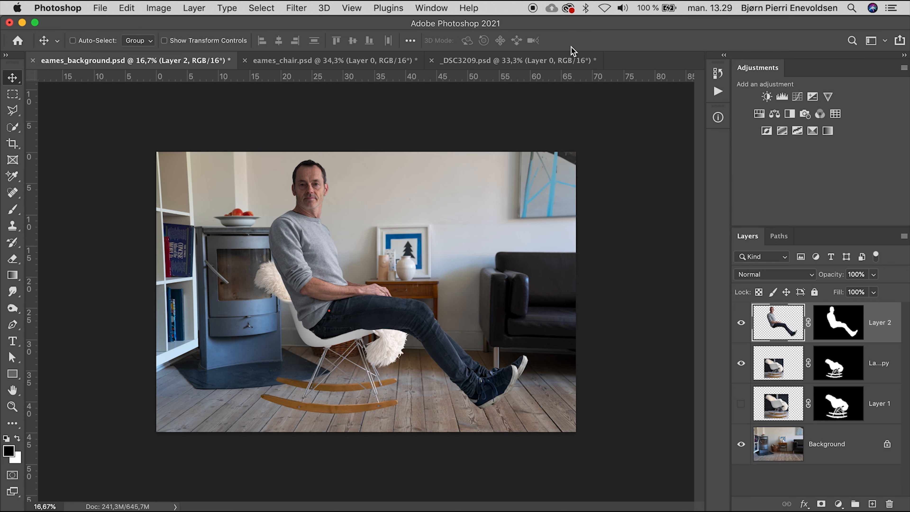
Hide the man's layer so the whole chair can be seen up close.
click(740, 325)
key(super+plus)
key(super+plus)
key(super+plus)
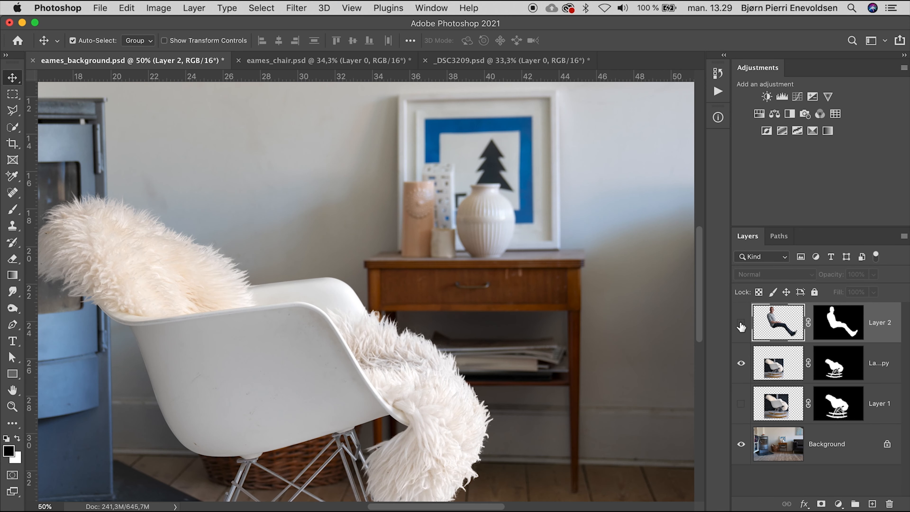
scroll(421, 326, left, 10)
scroll(421, 326, down, 3)
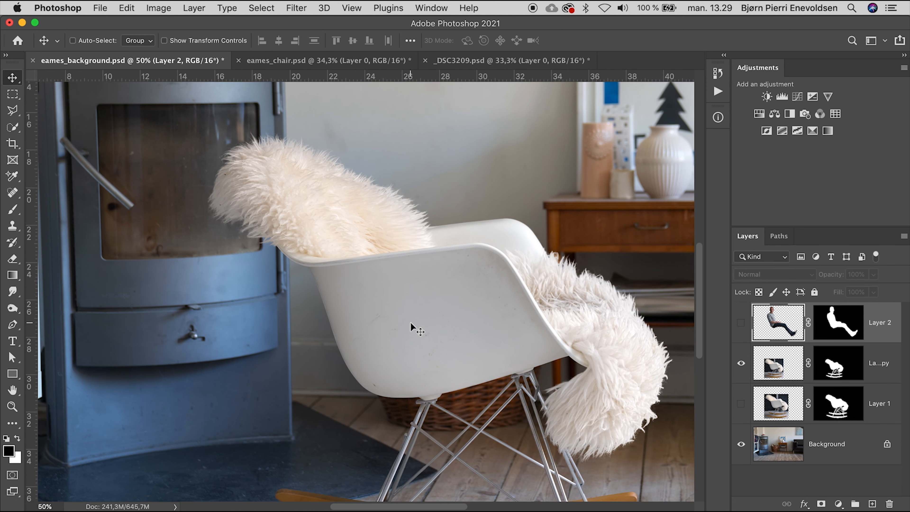
Duplicate the visible chair layer and move the duplicate above the man's layer.
click(781, 371)
key(super+j)
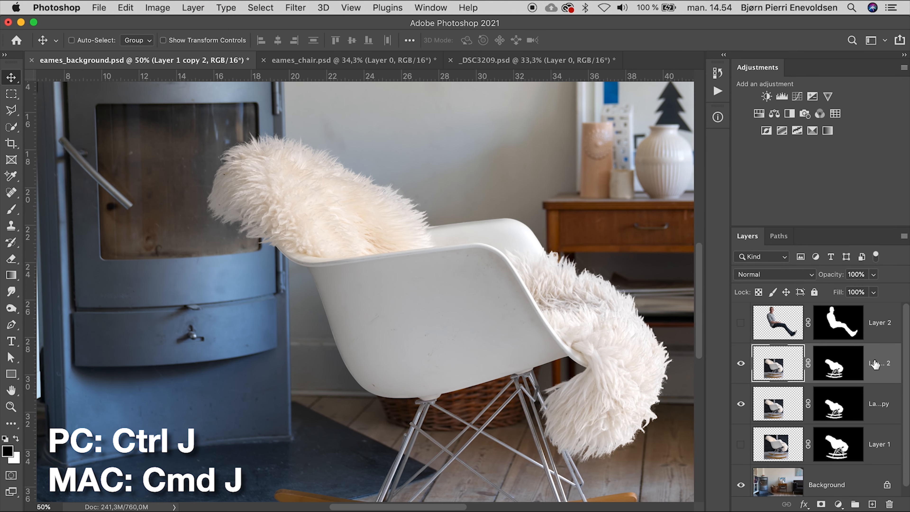
drag(874, 364, 870, 317)
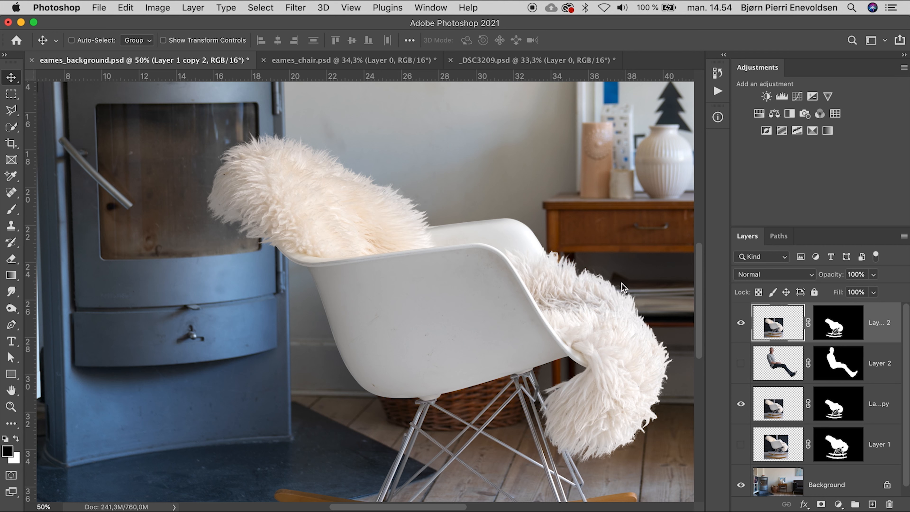
Trace a closed Pen path around the white side shell of the chair, following its rim, front corner and lower edge.
click(11, 324)
drag(337, 257, 345, 257)
drag(415, 248, 418, 249)
drag(502, 252, 513, 263)
drag(533, 300, 533, 300)
drag(557, 335, 568, 349)
click(573, 349)
click(564, 355)
click(419, 388)
drag(379, 390, 366, 383)
mouse_move(341, 346)
mouse_down()
mouse_move(335, 329)
mouse_move(341, 351)
mouse_up()
click(314, 266)
click(308, 255)
drag(418, 387, 423, 392)
Refine the path's curve along the shell's upper rim by adjusting the handles of two anchor points.
key(super+plus)
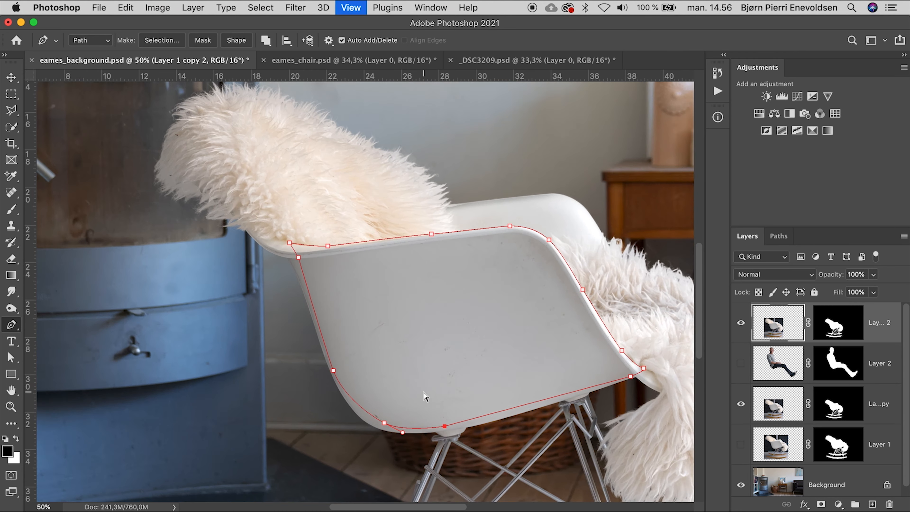
key(super+plus)
drag(465, 206, 442, 212)
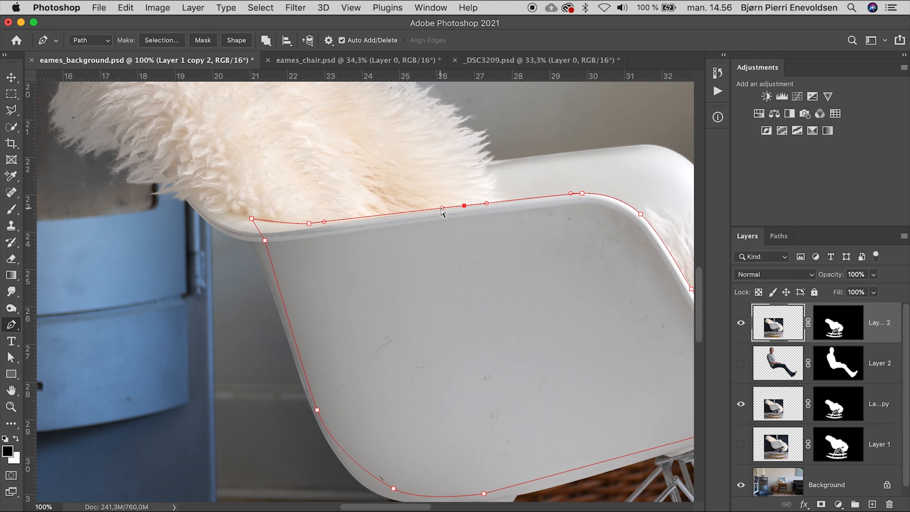
drag(294, 225, 287, 225)
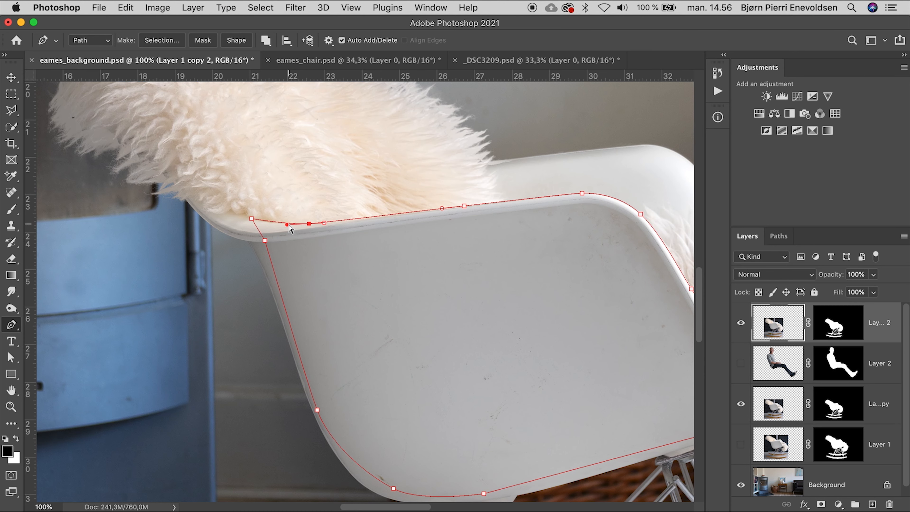
Save the work path as Path 1 and load it as a selection.
key(super+minus)
key(super+minus)
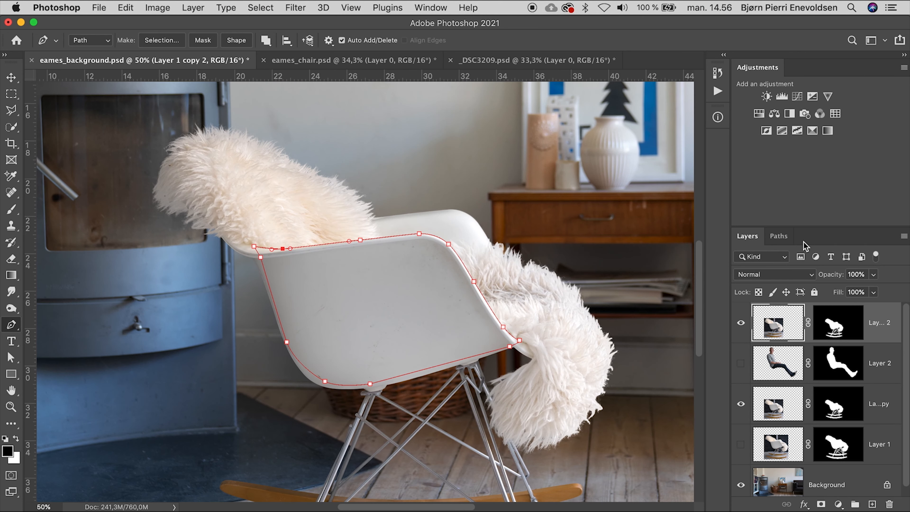
click(784, 238)
double_click(770, 256)
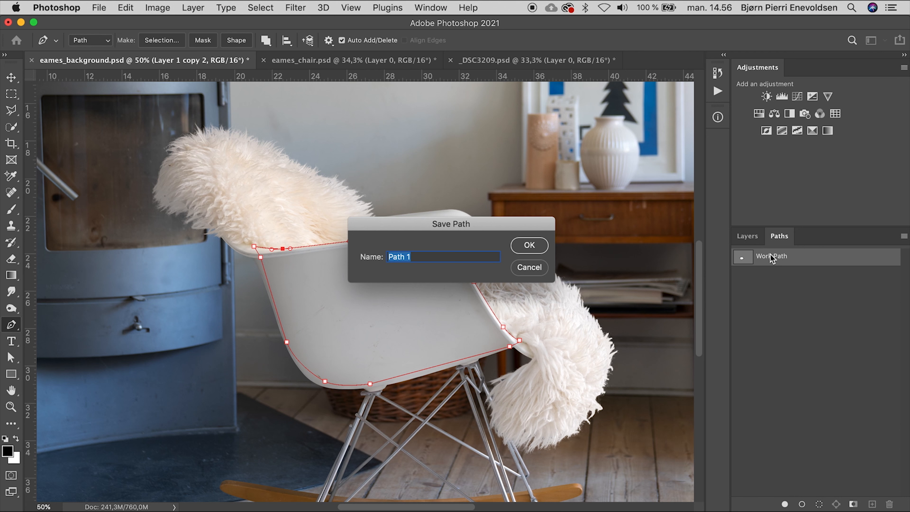
click(529, 246)
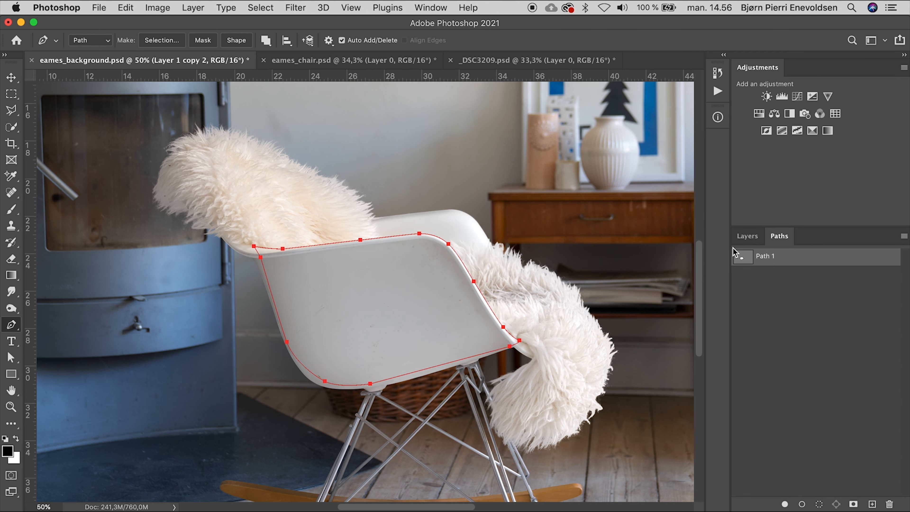
super+click(743, 259)
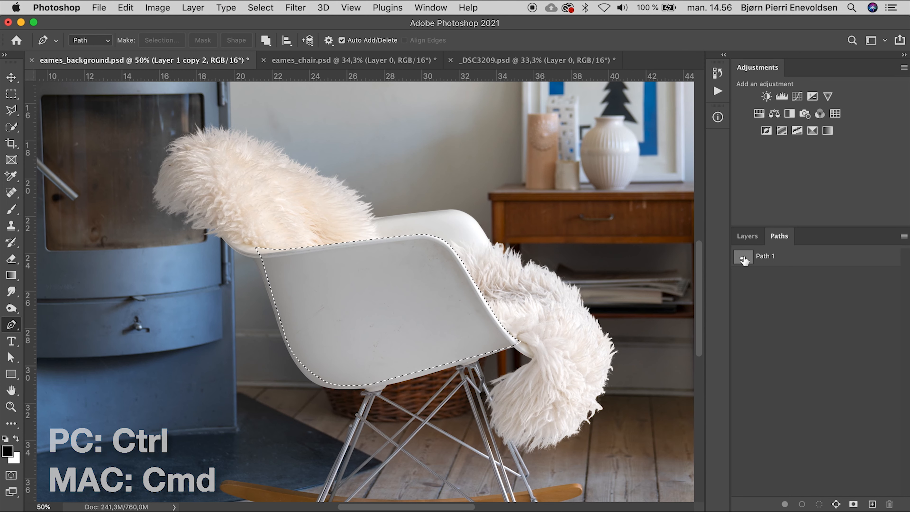
On the topmost chair copy's mask, fill everything outside the shell selection with black and deselect.
click(745, 237)
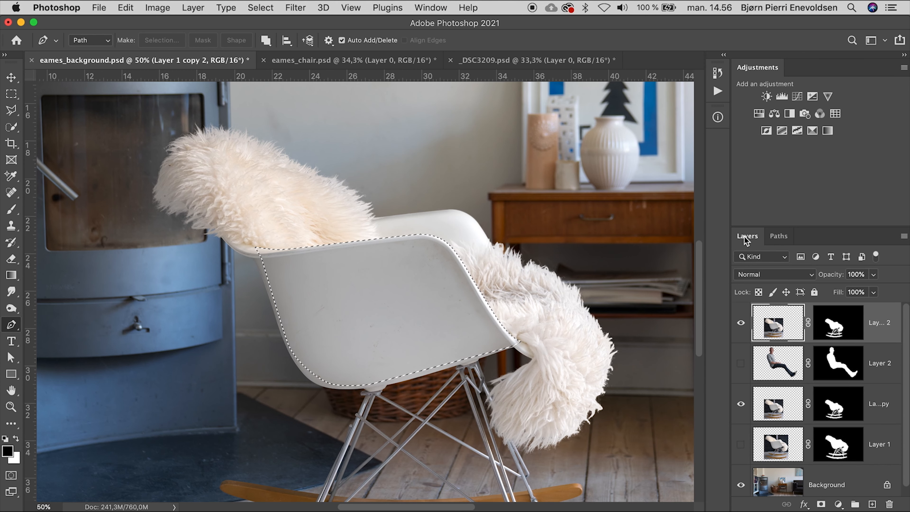
click(842, 338)
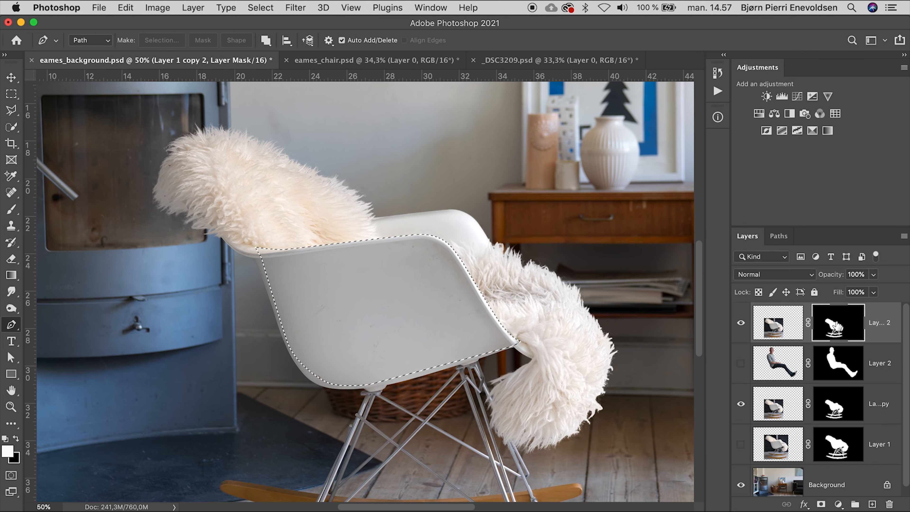
alt+click(836, 327)
key(super+minus)
key(super+minus)
key(super+minus)
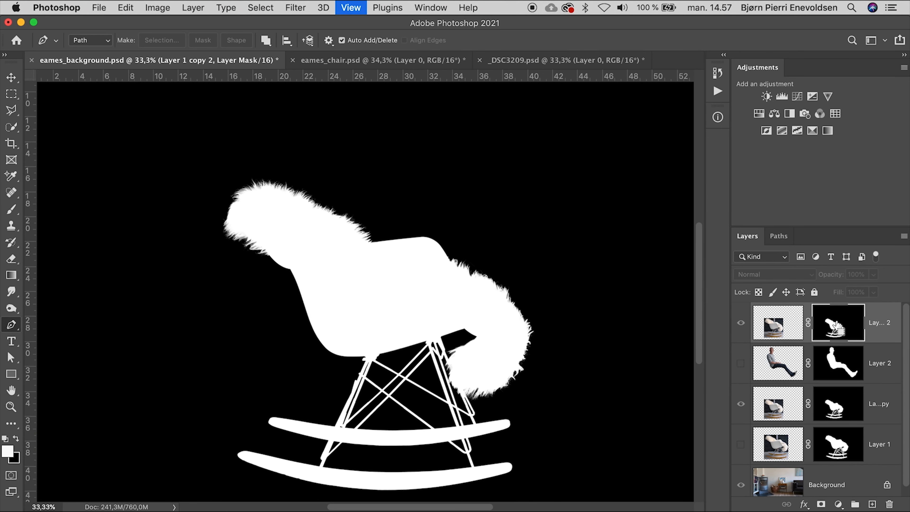
key(super+shift+i)
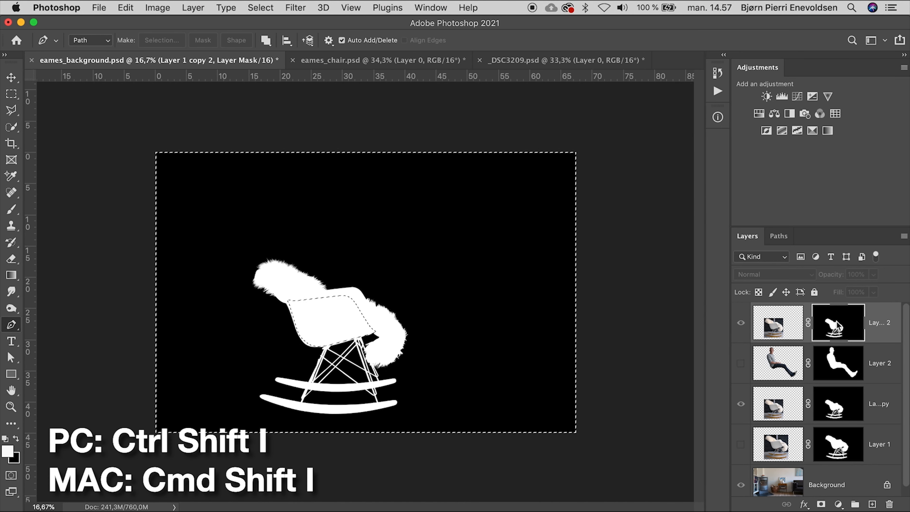
key(super+BackSpace)
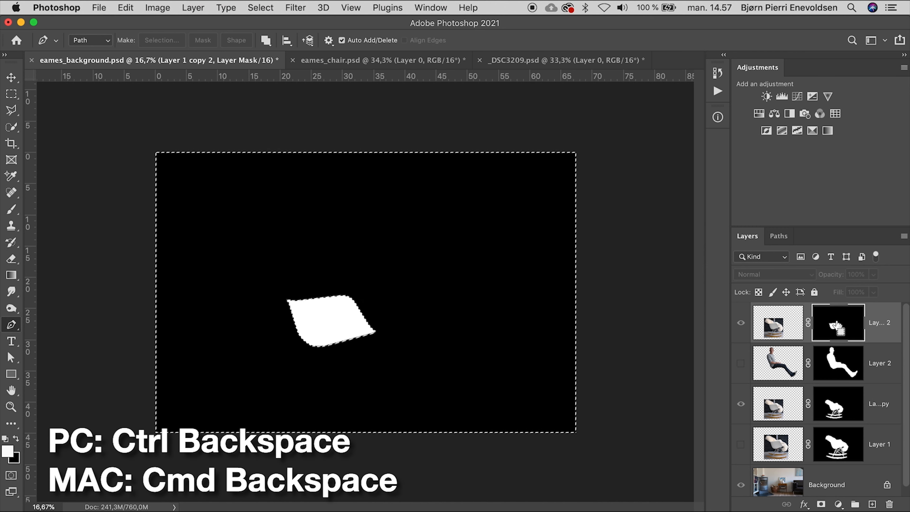
key(super+d)
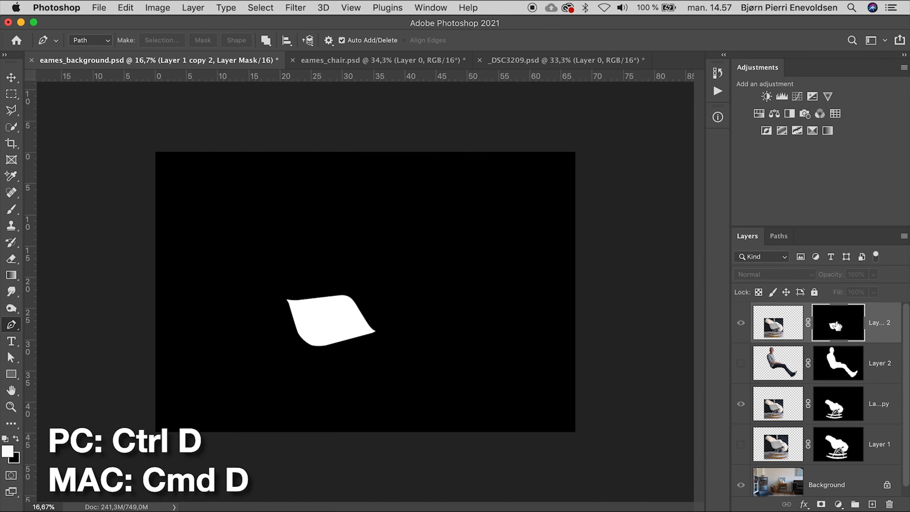
alt+click(834, 323)
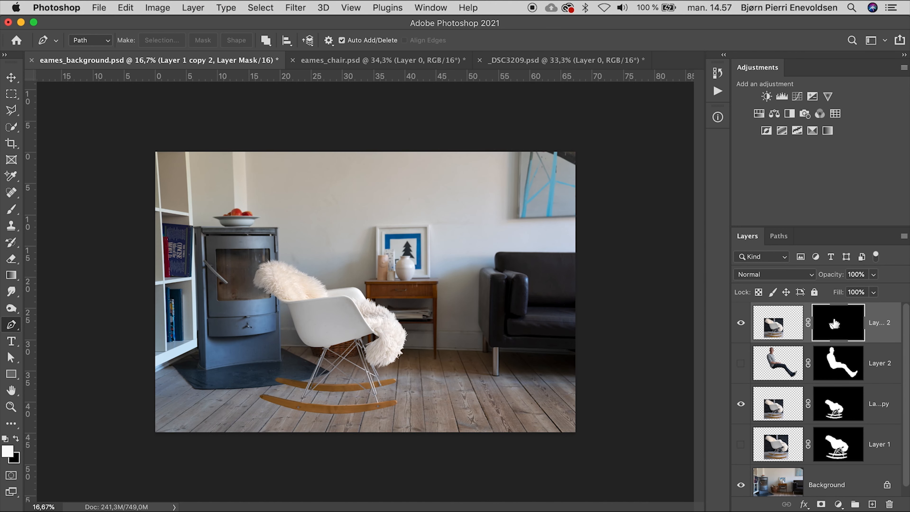
Show the man's layer and paint white on the topmost chair copy's mask to reveal sheepskin under his thigh.
click(741, 363)
key(super+plus)
key(super+plus)
key(super+plus)
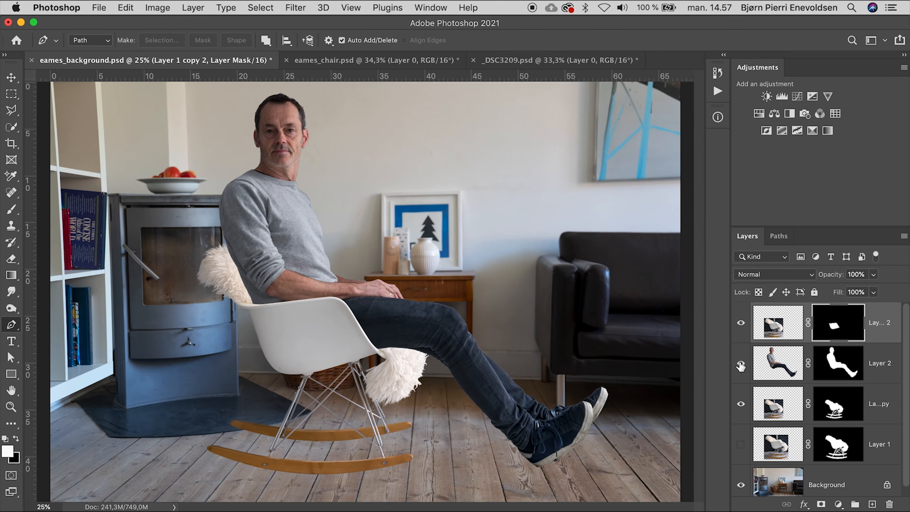
key(b)
mouse_move(409, 377)
mouse_down()
mouse_move(384, 388)
mouse_move(363, 436)
mouse_up()
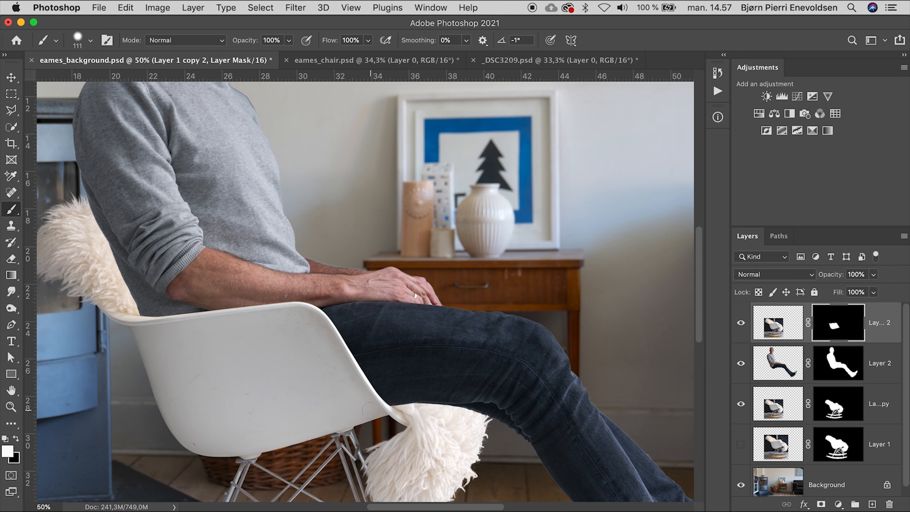
drag(391, 403, 446, 415)
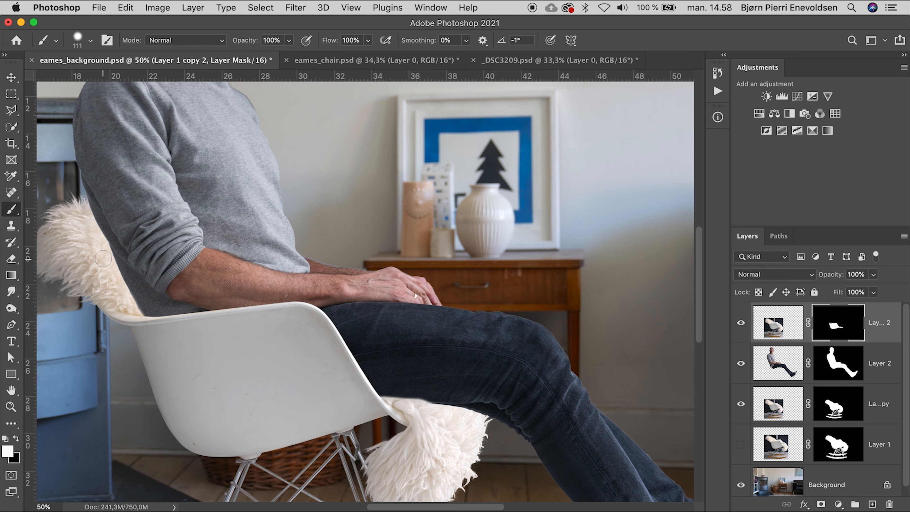
Smudge the topmost chair copy's mask where the sheepskin meets the thigh, using a small brush at 55% strength.
click(12, 291)
key(super+minus)
key(bracketleft)
key(bracketleft)
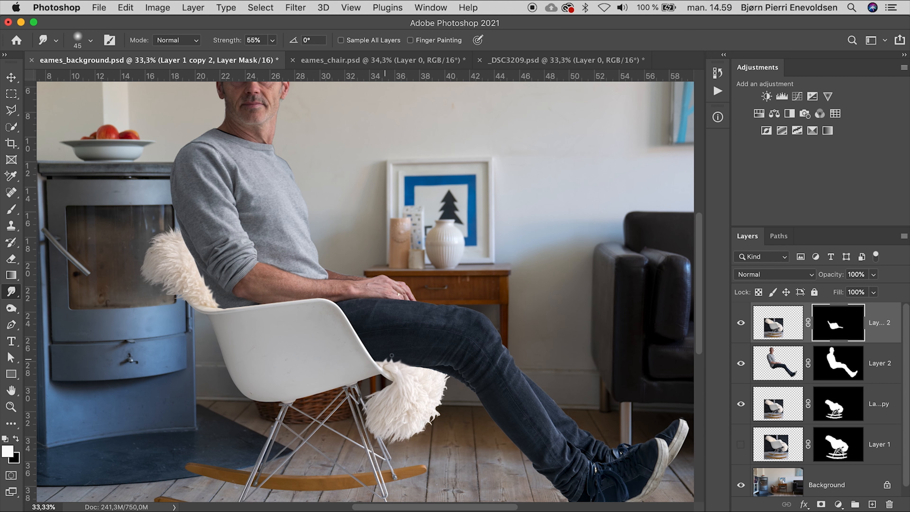
drag(381, 357, 376, 360)
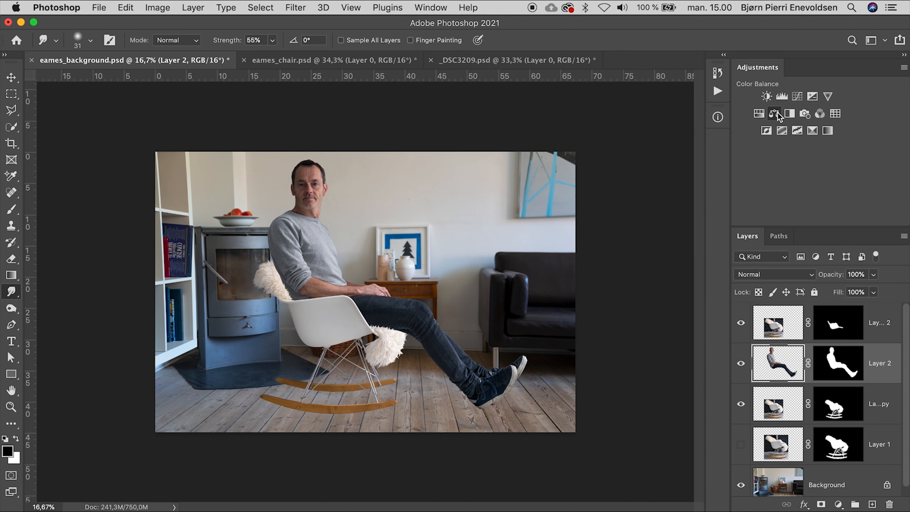
Add a Color Balance adjustment with midtones Yellow/Blue at -12 and clip it to the man's layer.
click(775, 114)
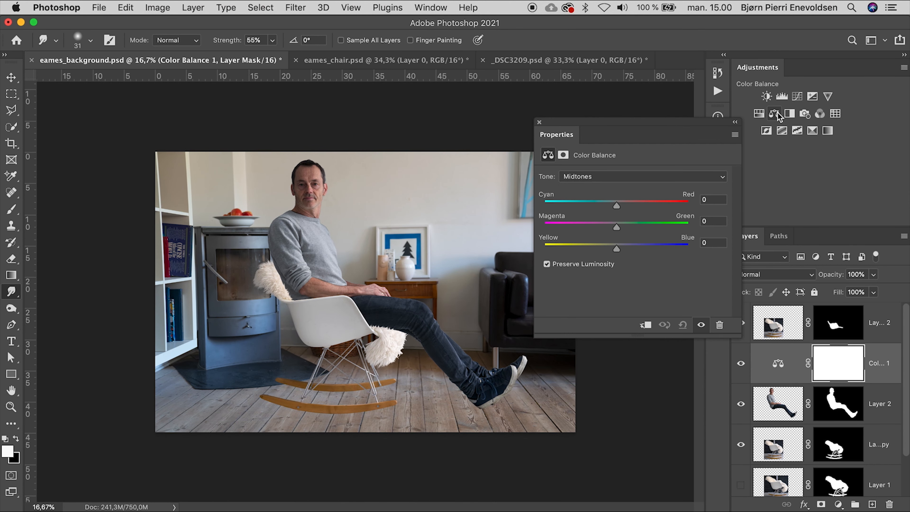
drag(616, 249, 608, 253)
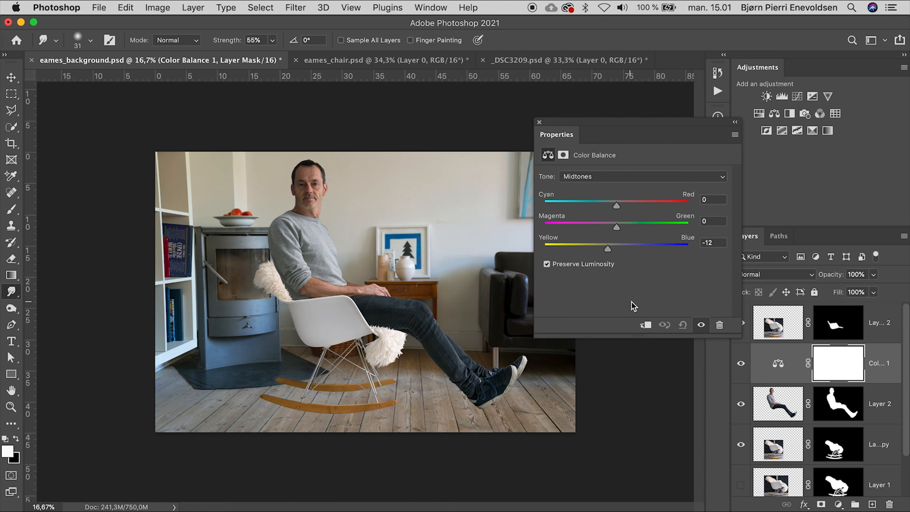
click(646, 324)
Add a Photo Filter above the Background with colour #263b4d and 63% density, and invert its mask to black.
scroll(775, 437, down, 1)
scroll(775, 438, down, 1)
click(776, 476)
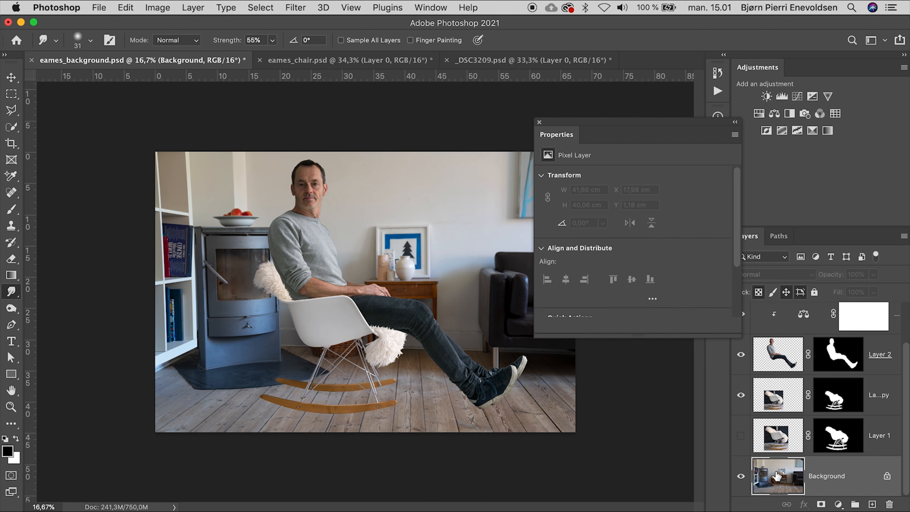
click(804, 114)
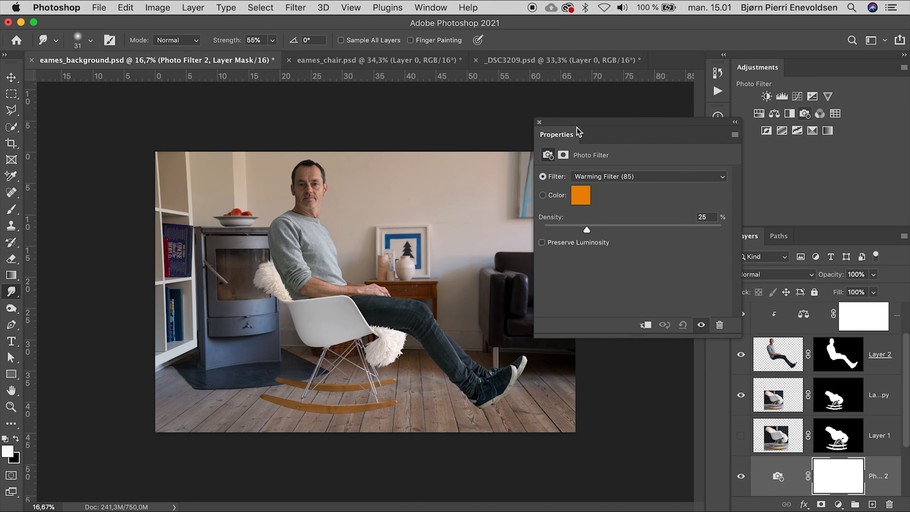
click(580, 197)
click(592, 356)
click(499, 394)
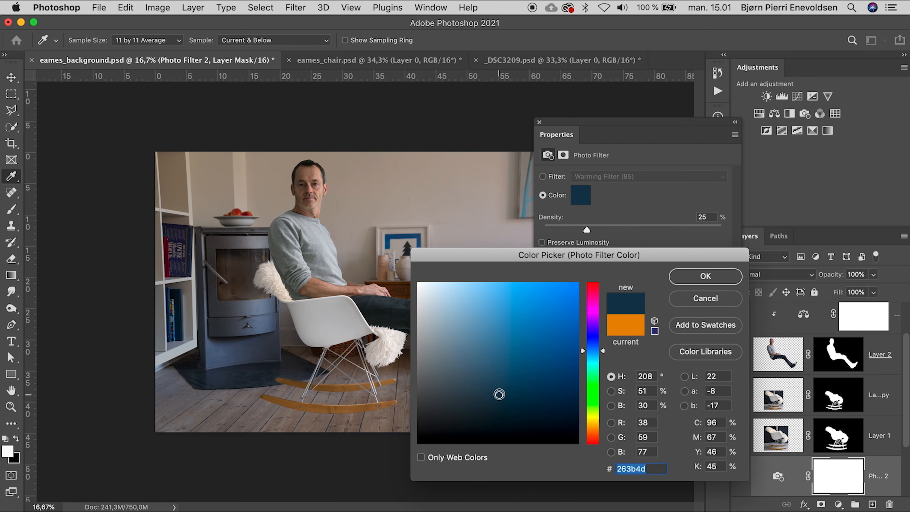
click(689, 279)
drag(586, 230, 655, 232)
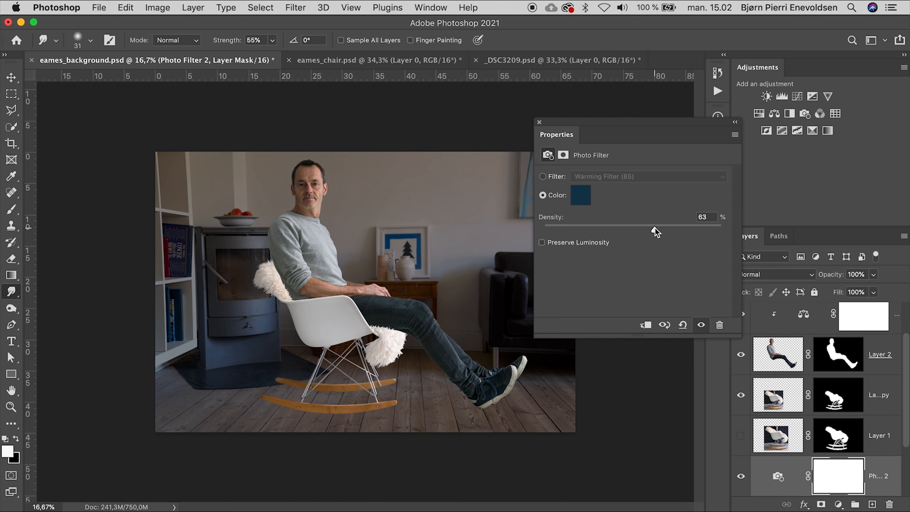
key(super+i)
Select a thin shadow strip on the floor along the underside of the front rocker with the Polygonal Lasso.
key(super+plus)
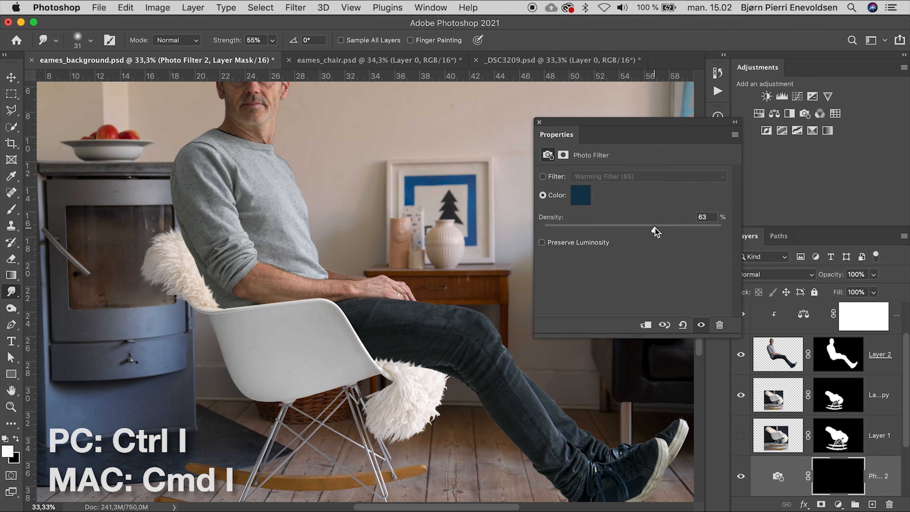
scroll(358, 179, down, 5)
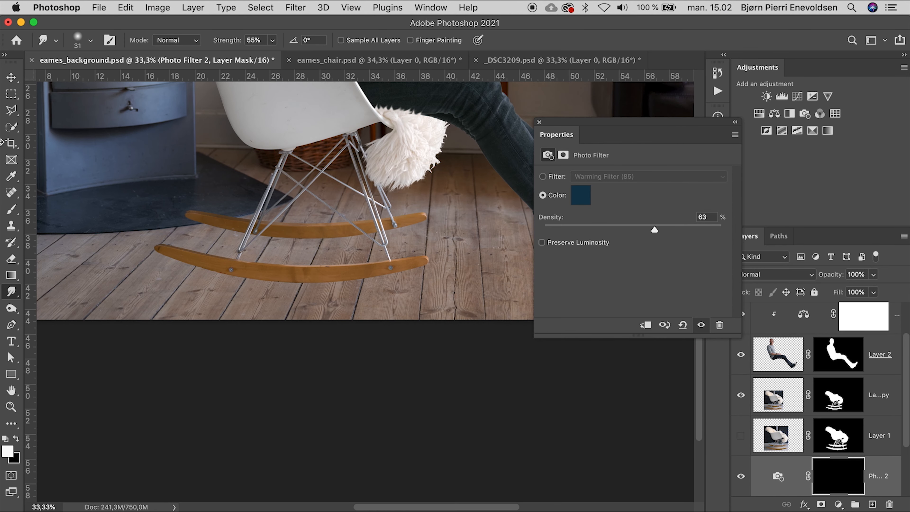
click(10, 112)
click(287, 278)
click(141, 275)
click(301, 283)
click(414, 277)
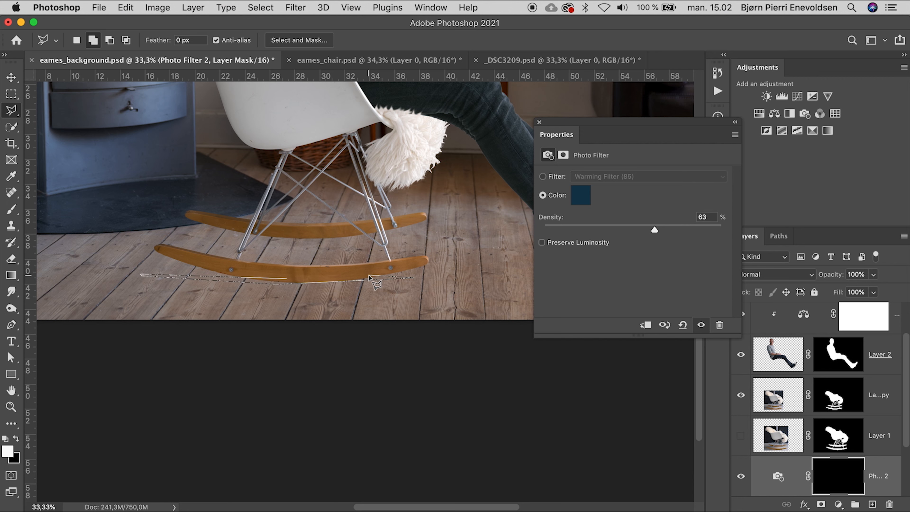
double_click(300, 274)
Add a thin shadow strip beneath the rear rocker to the lasso selection.
click(307, 235)
click(412, 236)
click(302, 241)
click(173, 237)
double_click(274, 235)
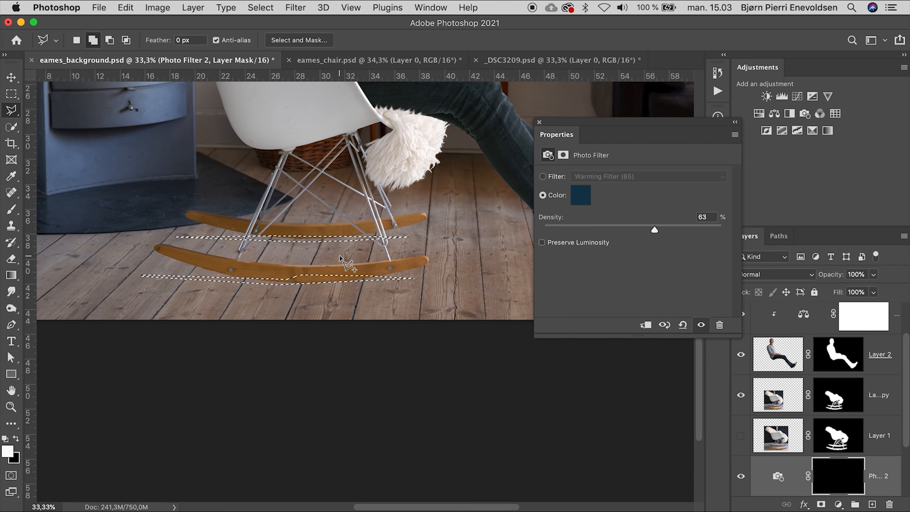
Add a tapering shadow shape on the floor beneath the man's shoe to the lasso selection.
scroll(338, 255, right, 5)
click(500, 262)
click(508, 267)
click(496, 274)
click(472, 277)
click(384, 271)
double_click(469, 265)
Invert the selected shadow areas to white in the Photo Filter mask, deselect, and feather the mask by 22 px.
key(super+i)
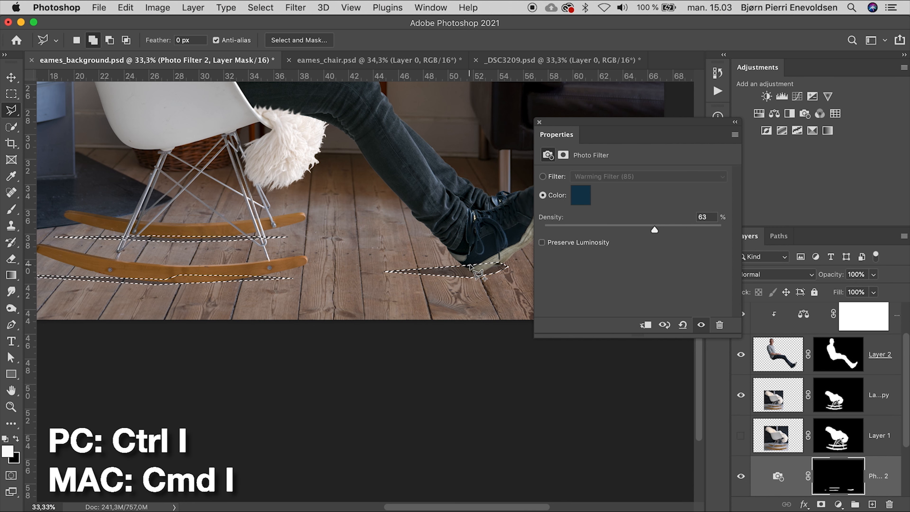
key(super+d)
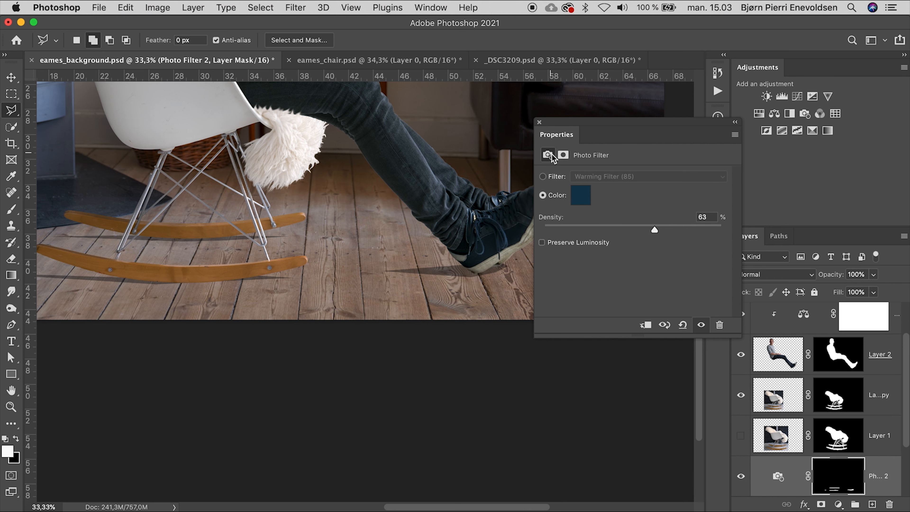
click(563, 155)
drag(546, 262, 623, 264)
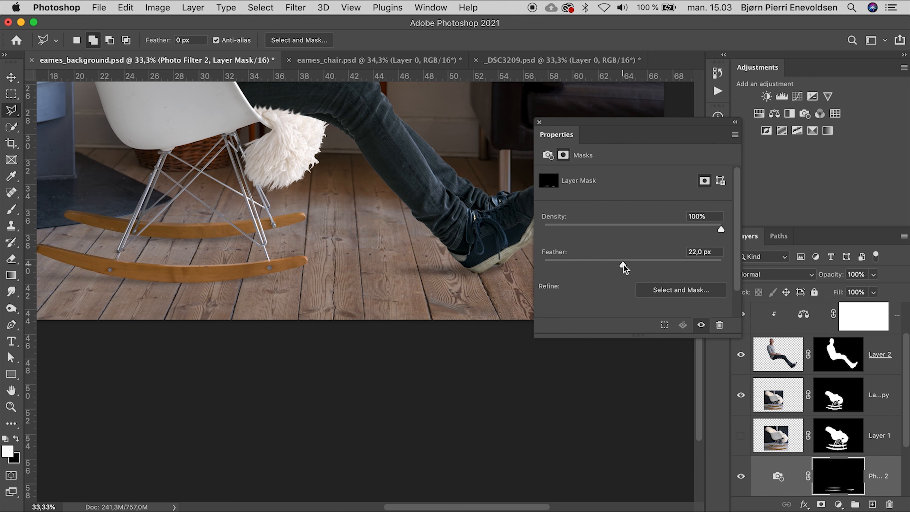
Paint soft shadow strokes beneath both rockers on the Photo Filter mask with a white brush at 42% opacity.
click(11, 212)
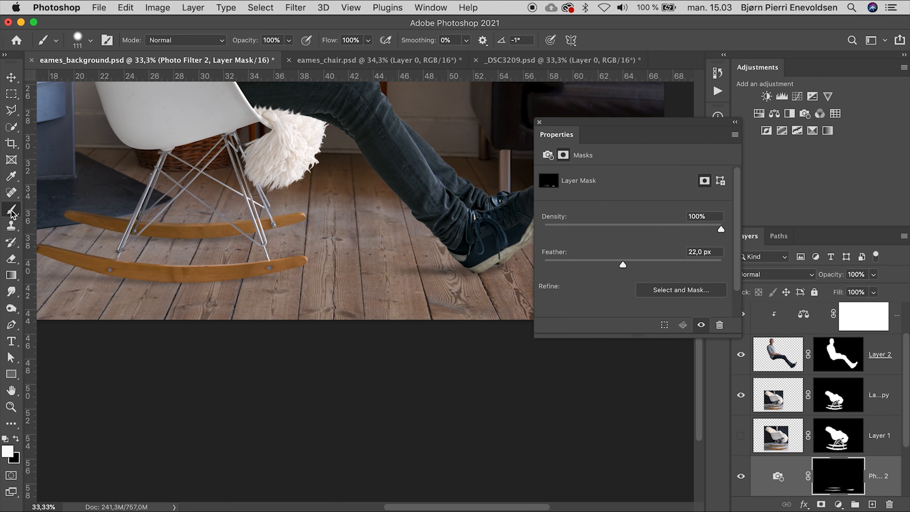
drag(287, 45, 254, 55)
drag(269, 276, 266, 279)
drag(286, 234, 237, 237)
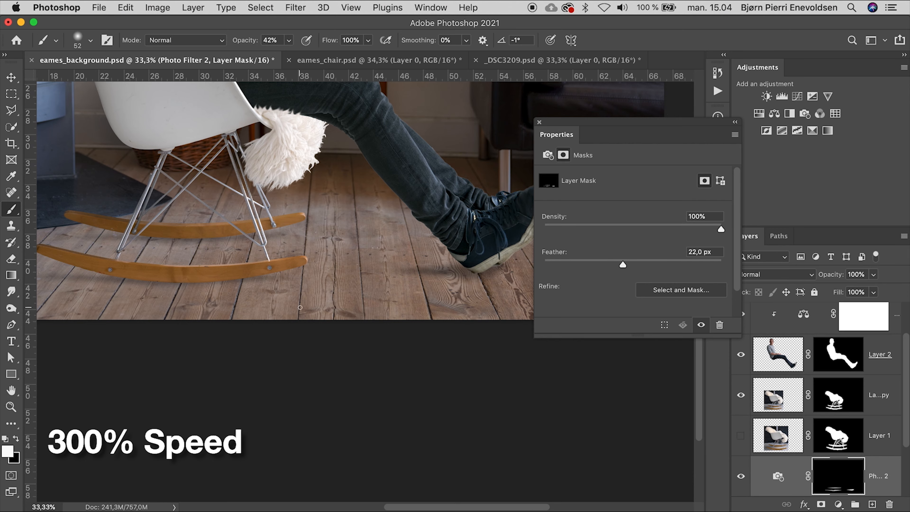
Paint broader shadow strokes on the floor around the man's shoe, lowering the brush opacity between strokes.
key(super+minus)
key(super+minus)
drag(443, 416, 451, 416)
drag(288, 41, 279, 54)
drag(459, 407, 431, 397)
Replace a floor shadow stroke beneath the chair with a fainter one at 19% brush opacity.
drag(366, 401, 178, 393)
key(super+z)
drag(288, 40, 282, 37)
drag(186, 394, 343, 399)
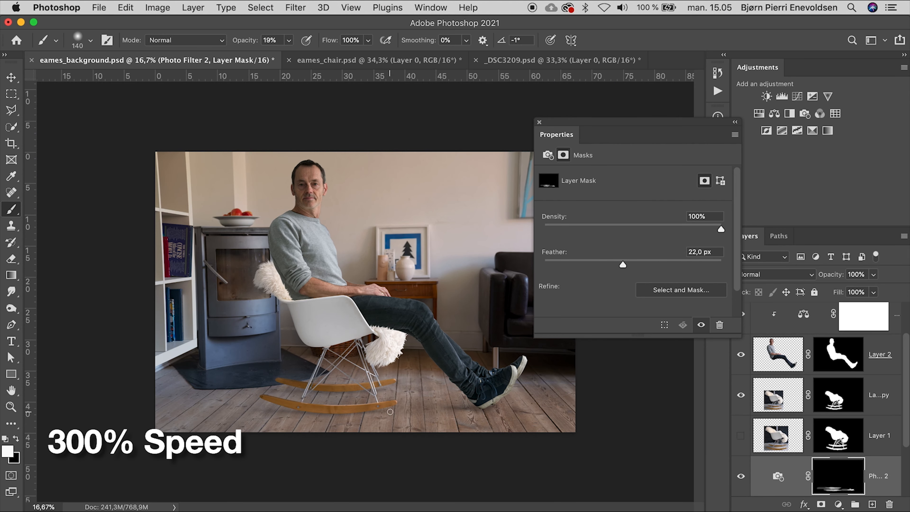
Duplicate the Photo Filter 2 shadow layer and paint black on the copy's mask behind the rockers and near the man's shoe.
key(super+j)
key(x)
mouse_move(281, 373)
mouse_down()
mouse_move(312, 373)
mouse_move(284, 411)
mouse_up()
drag(436, 404, 446, 412)
key(x)
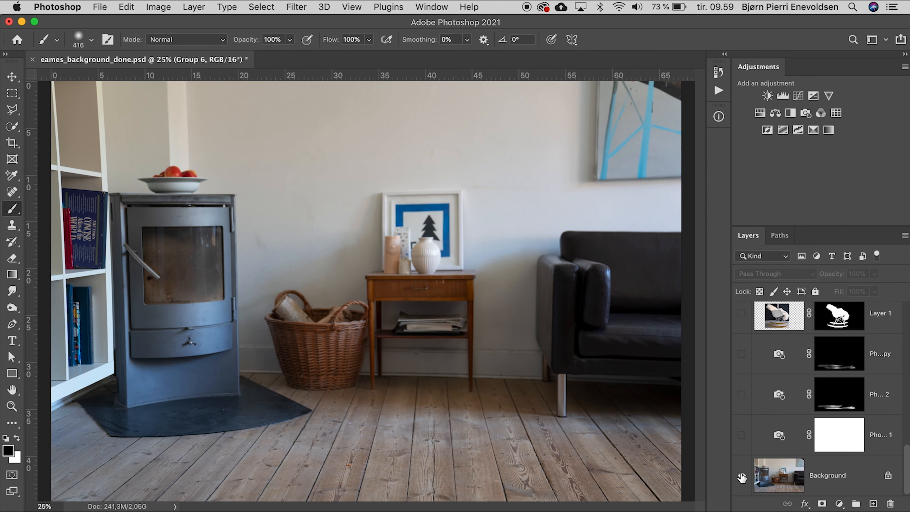
In eames_background_done.psd, show the masked rocking chair copy and the seated man on Layer 2 over the background.
scroll(772, 411, up, 3)
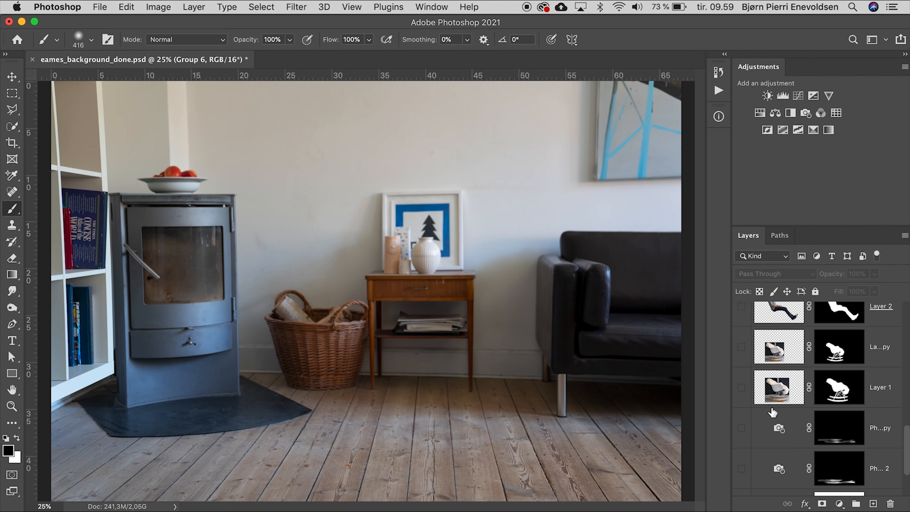
click(741, 350)
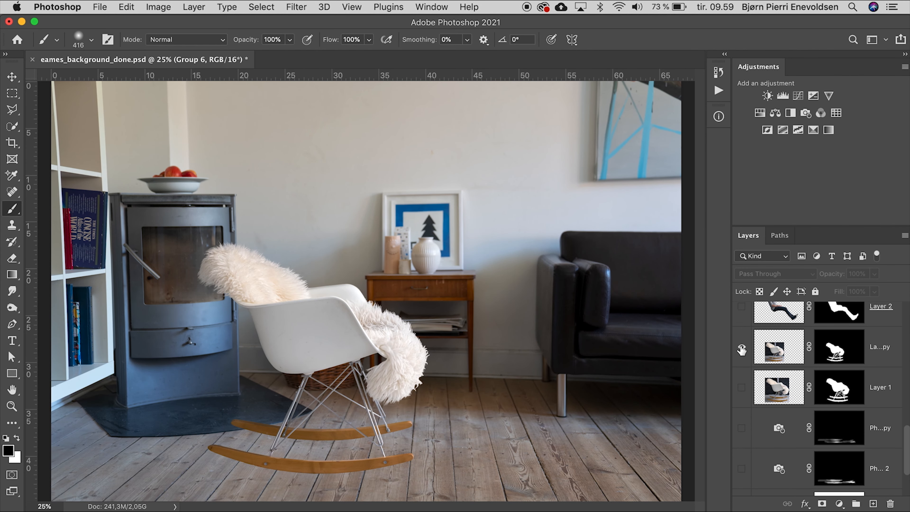
scroll(741, 349, up, 2)
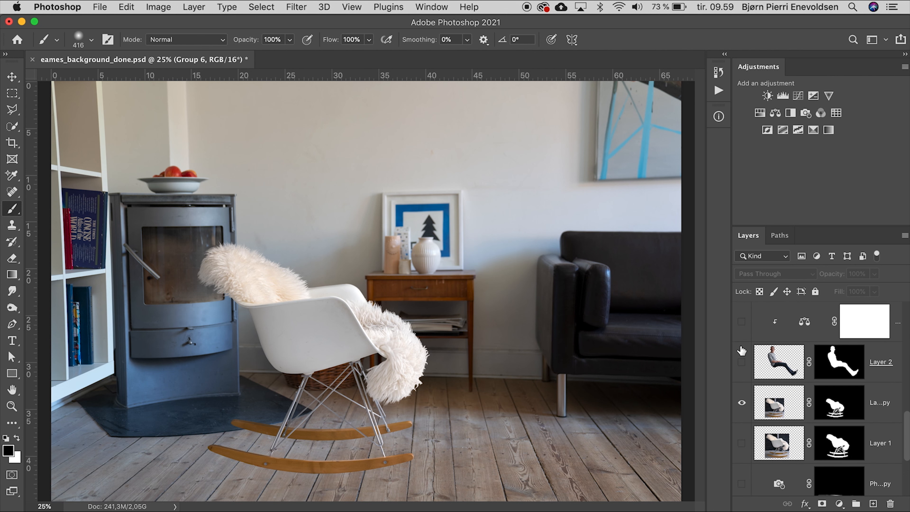
click(741, 362)
Show the masked chair seat layer in front of the man, and turn on Group 6.
scroll(743, 366, up, 3)
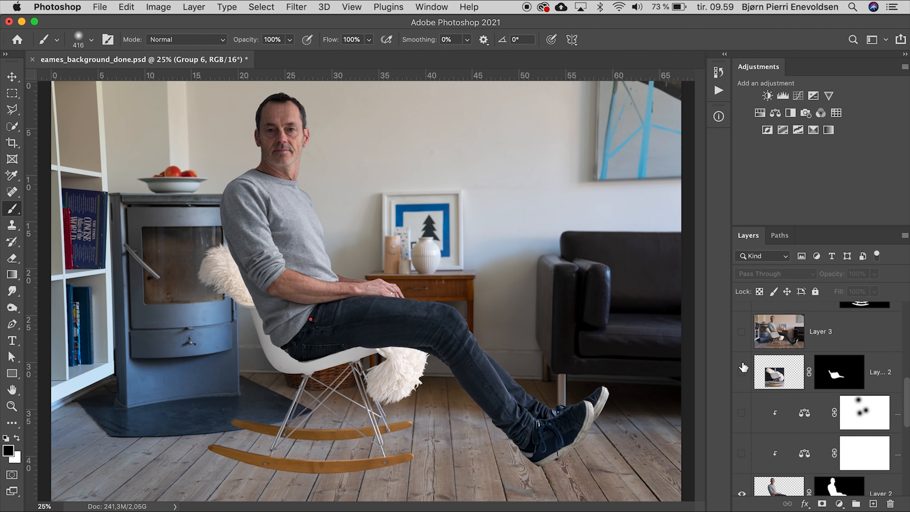
click(741, 373)
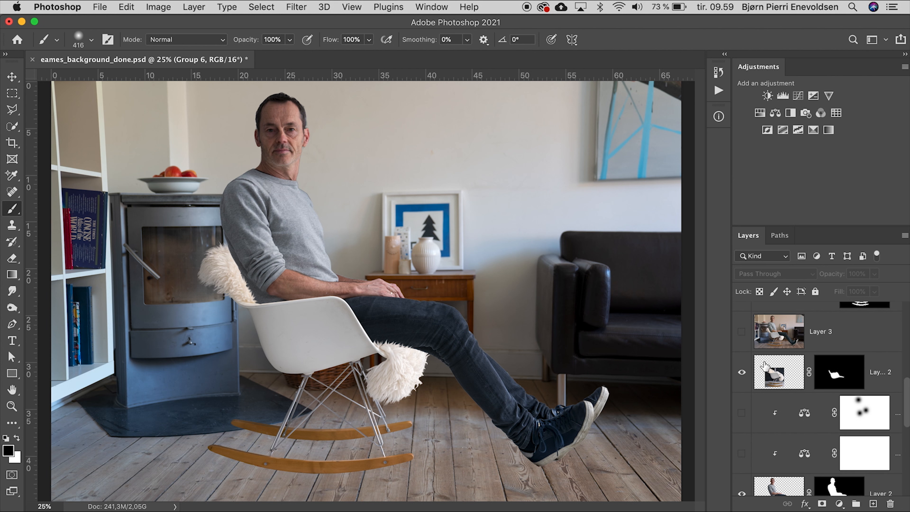
scroll(742, 344, up, 5)
click(741, 310)
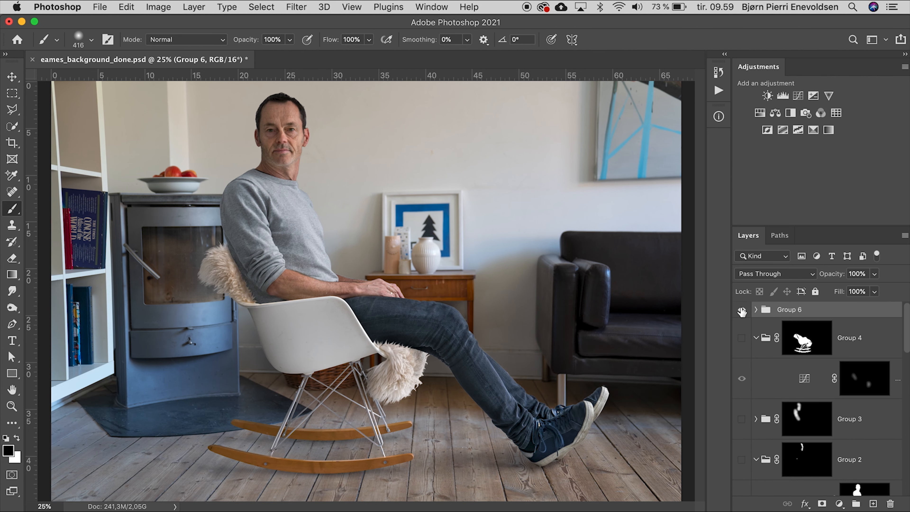